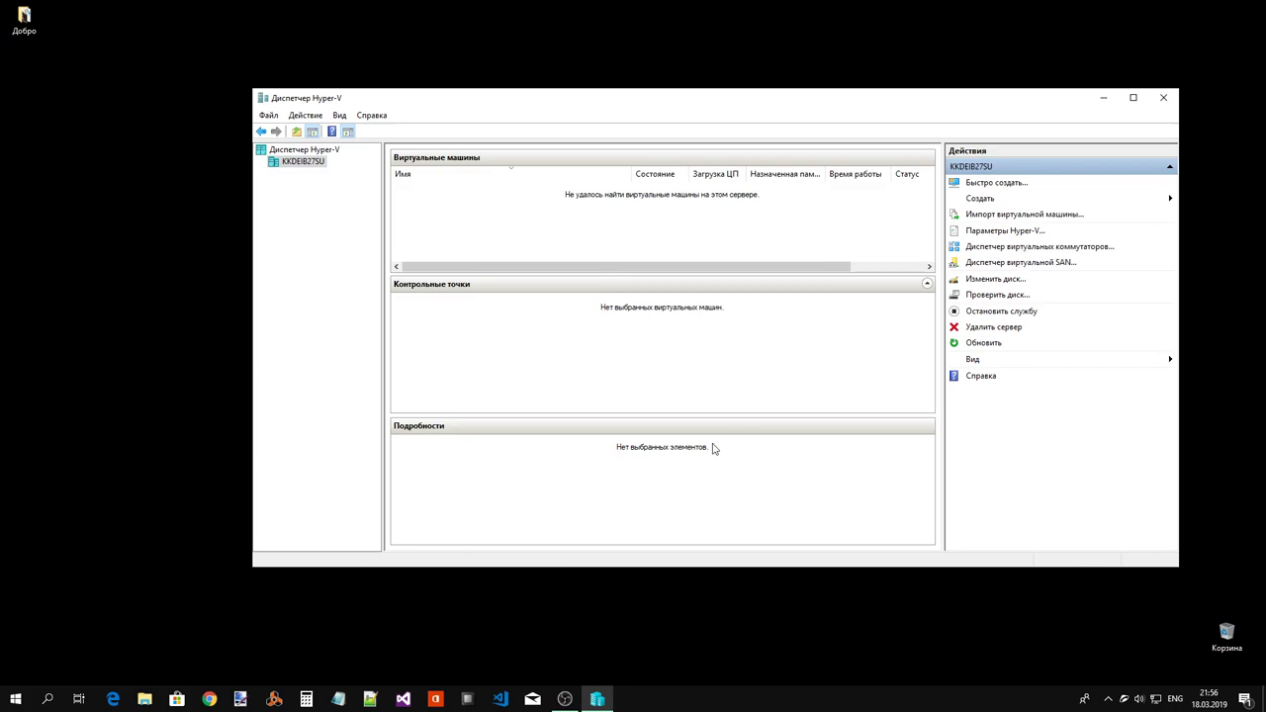
Switch to Chrome, open reactos.org and download the ReactOS 0.4.11 BootCD, skipping the donation offer.
left_click(211, 700)
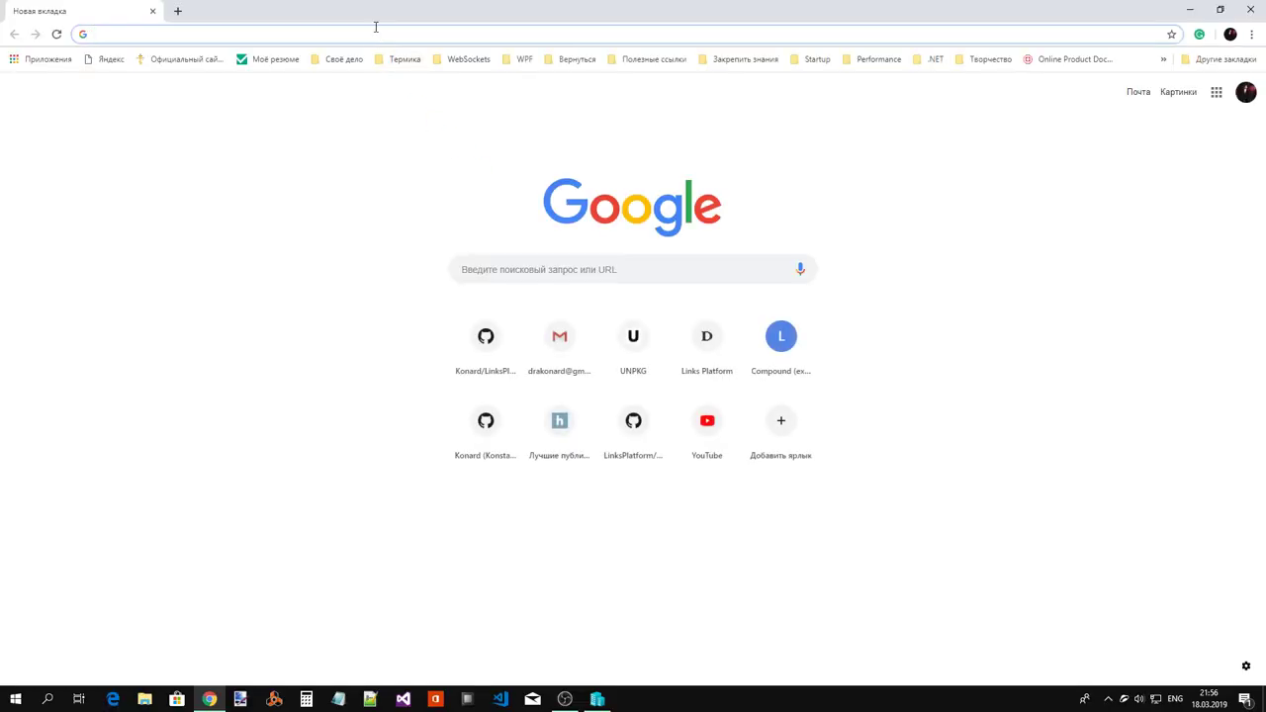
type("r")
key("Return")
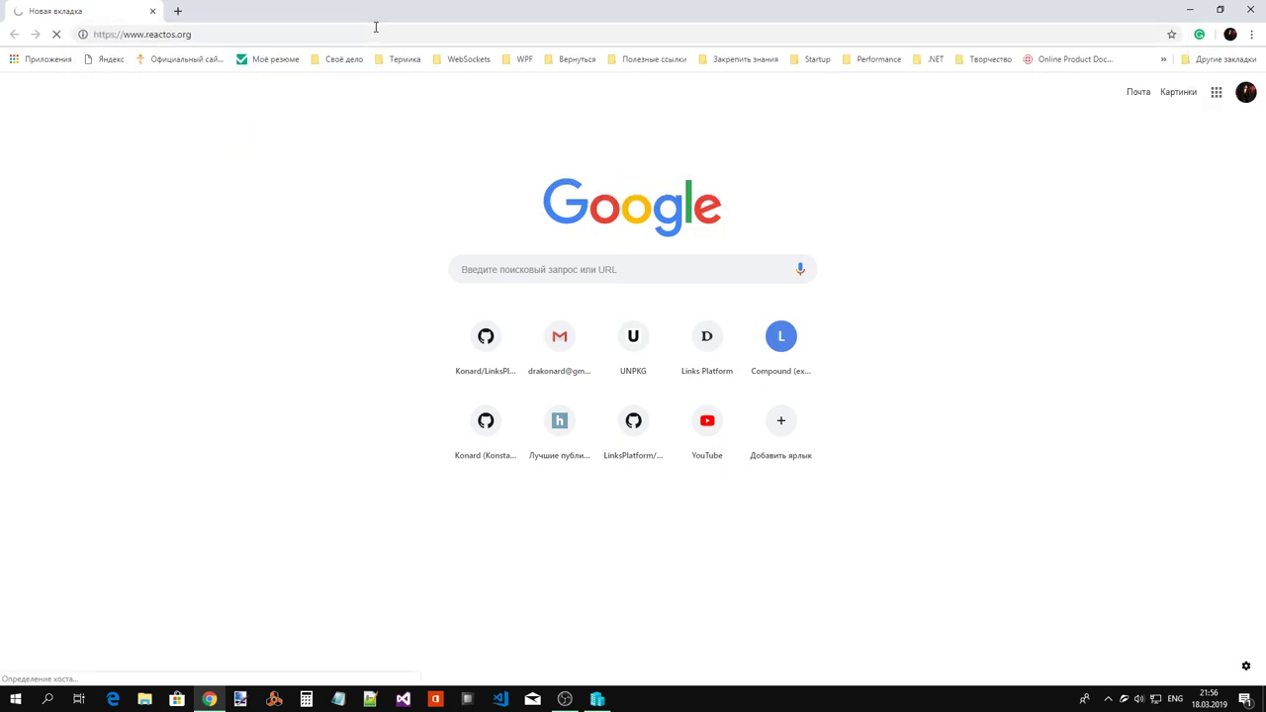
left_click(851, 174)
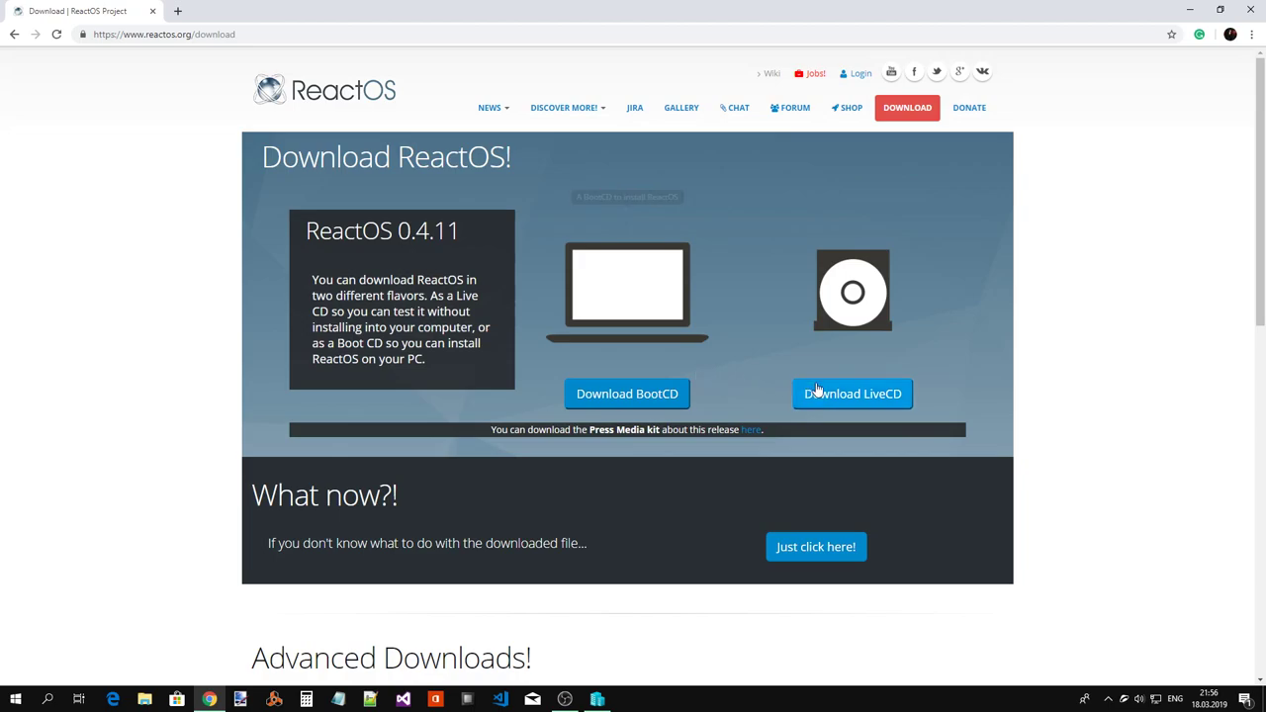
left_click(641, 407)
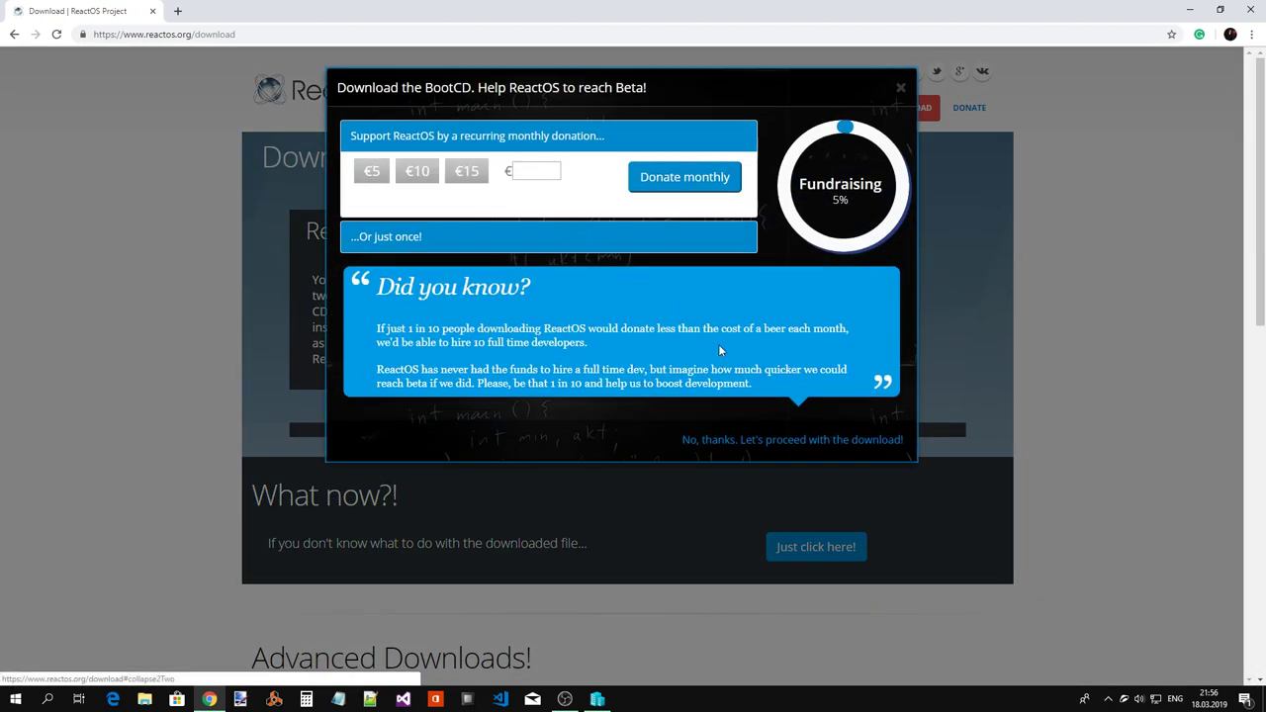
left_click(775, 441)
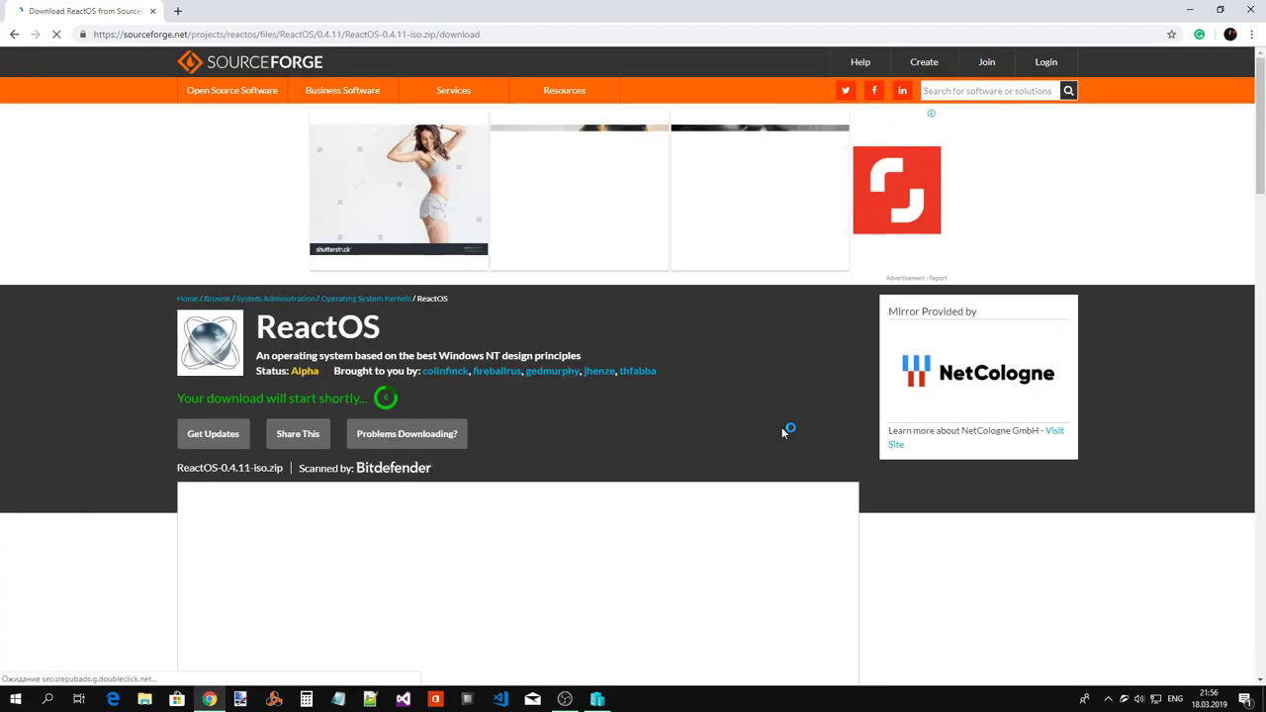
scroll(782, 426, "down", 3)
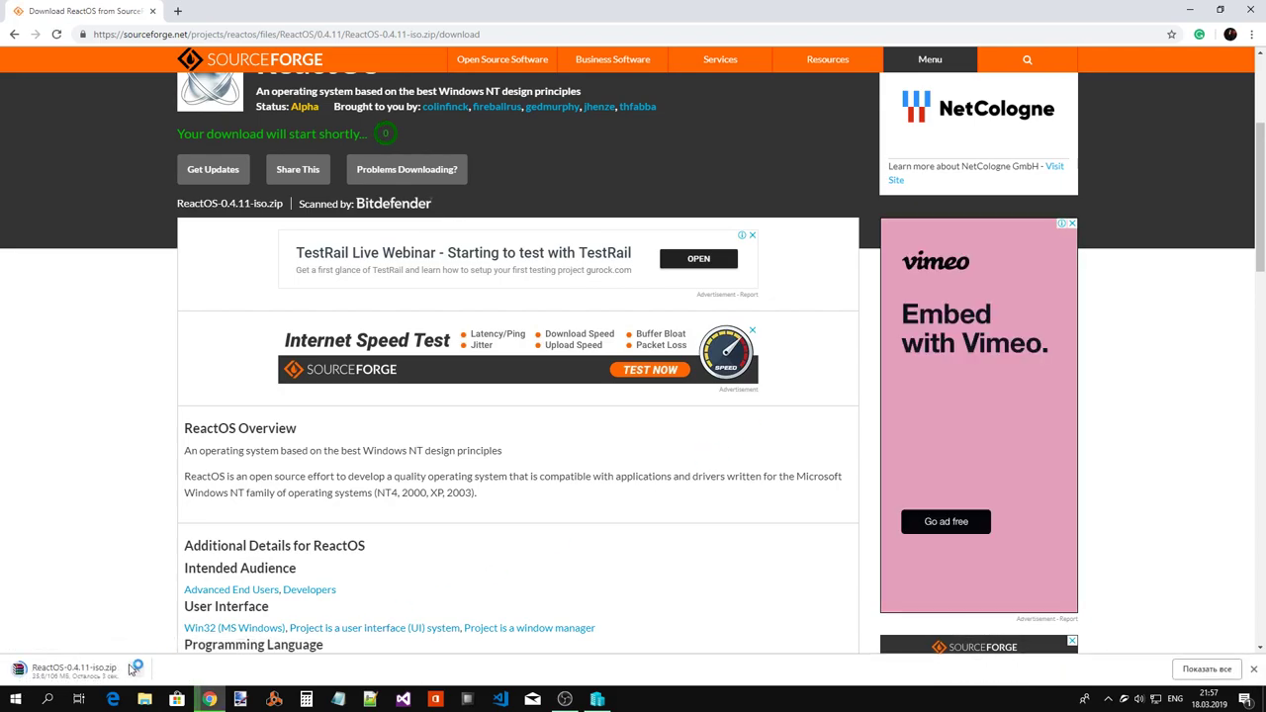
Show the downloaded ReactOS-0.4.11-iso.zip in its folder and sort the folder's files by date, newest first.
left_click(135, 668)
left_click(178, 626)
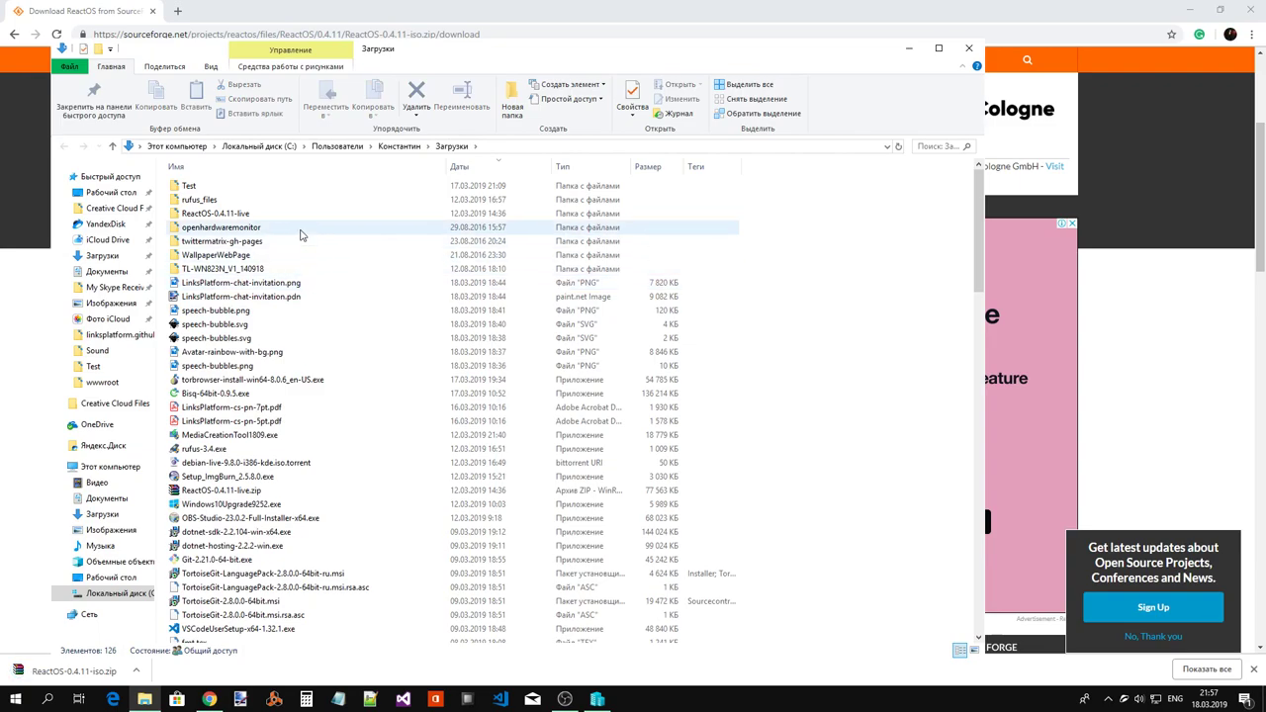
left_click(493, 172)
left_click(495, 174)
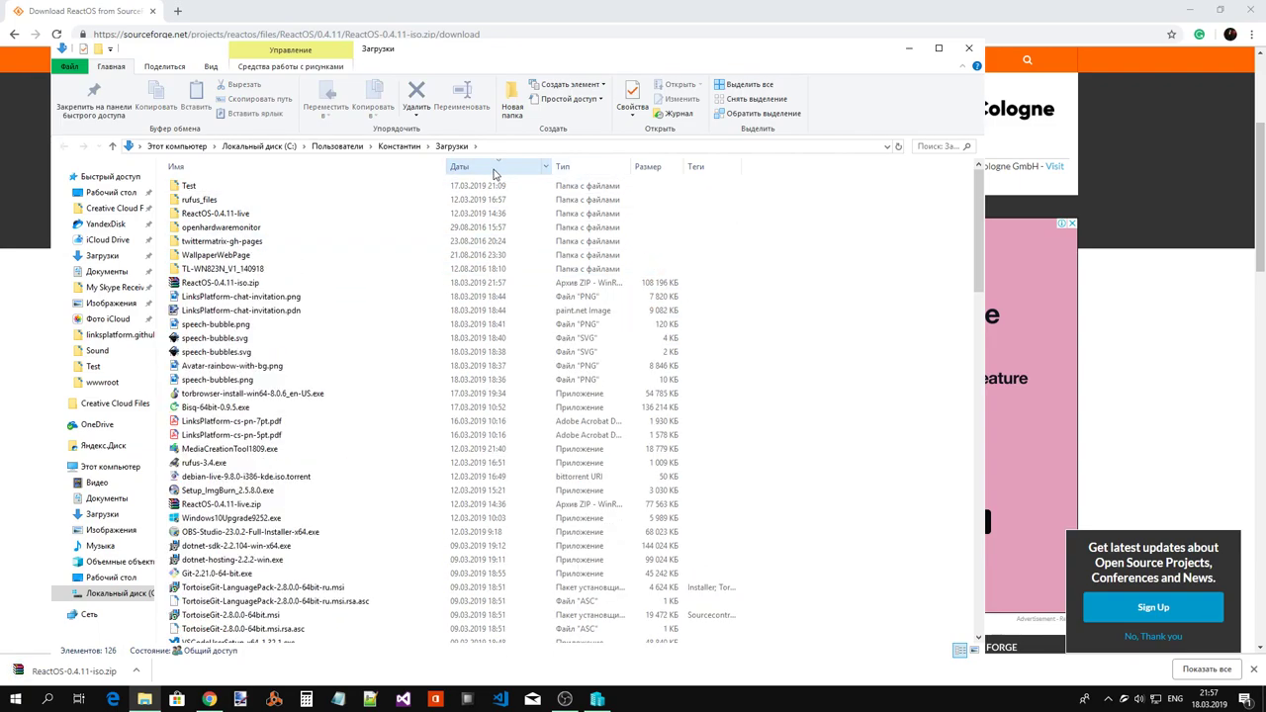
Extract ReactOS-0.4.11-iso.zip into its own ReactOS-0.4.11-iso folder and open that folder.
right_click(441, 285)
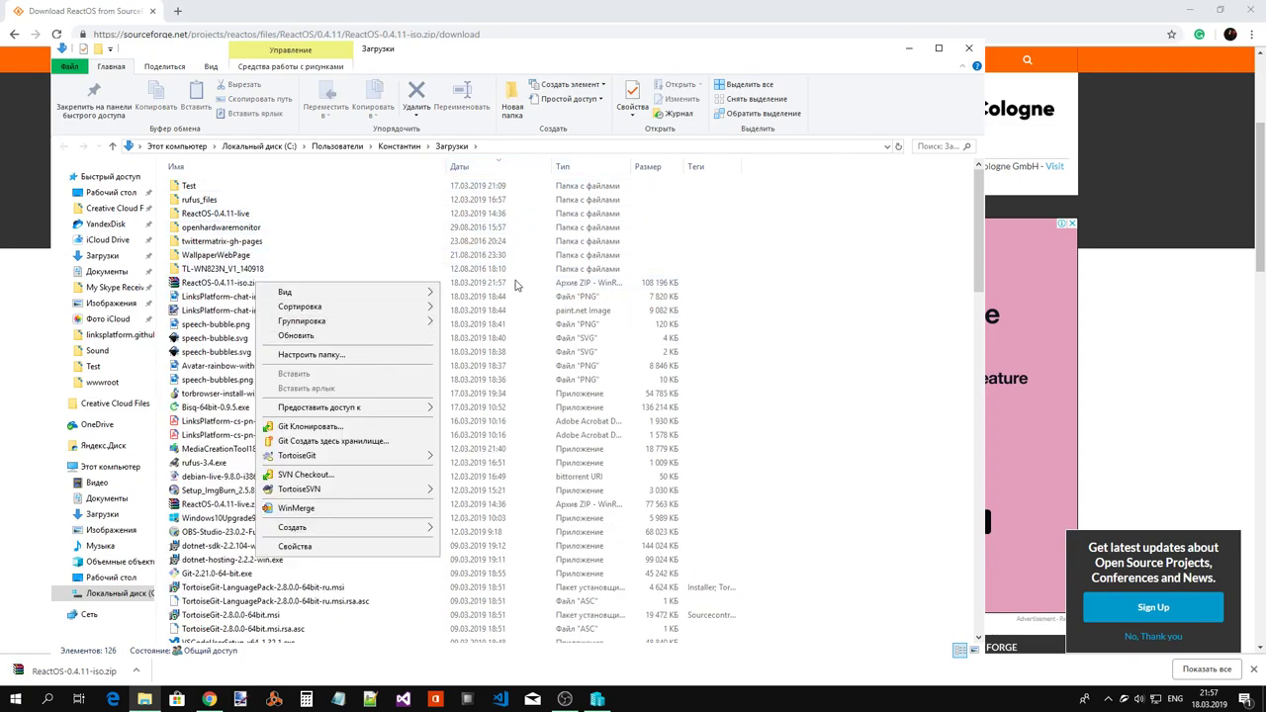
left_click(290, 284)
right_click(290, 284)
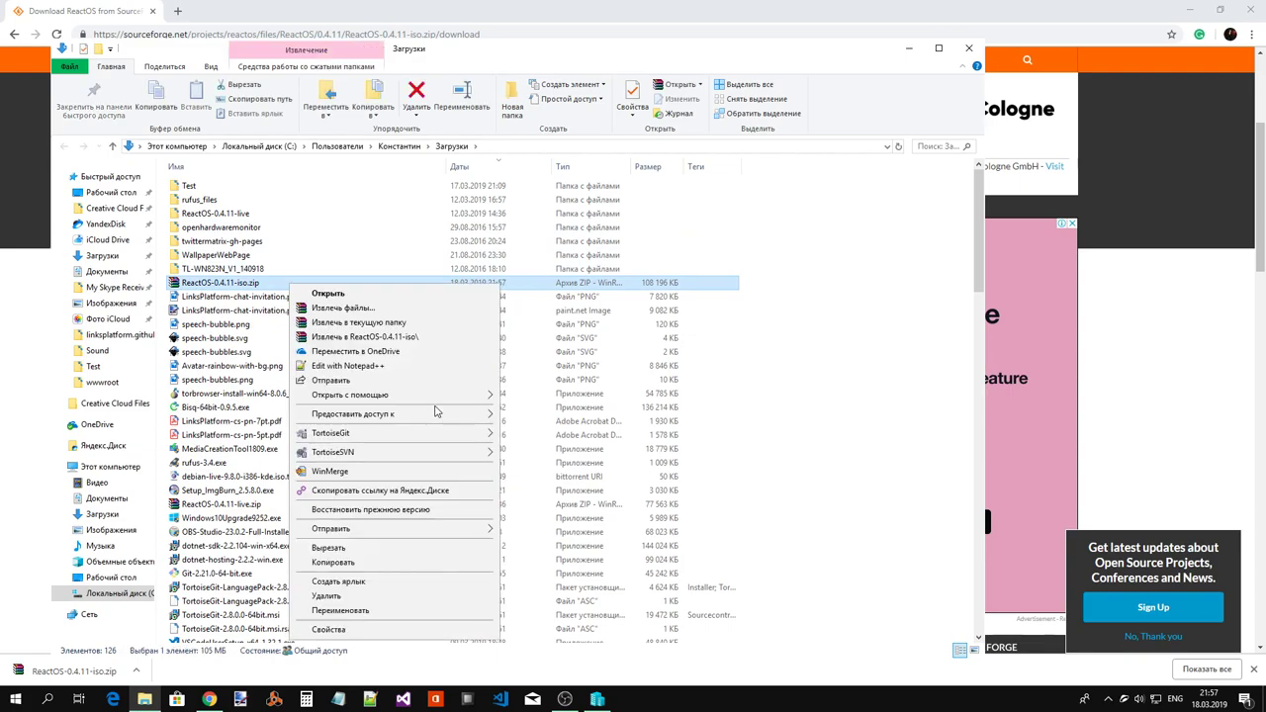
left_click(419, 339)
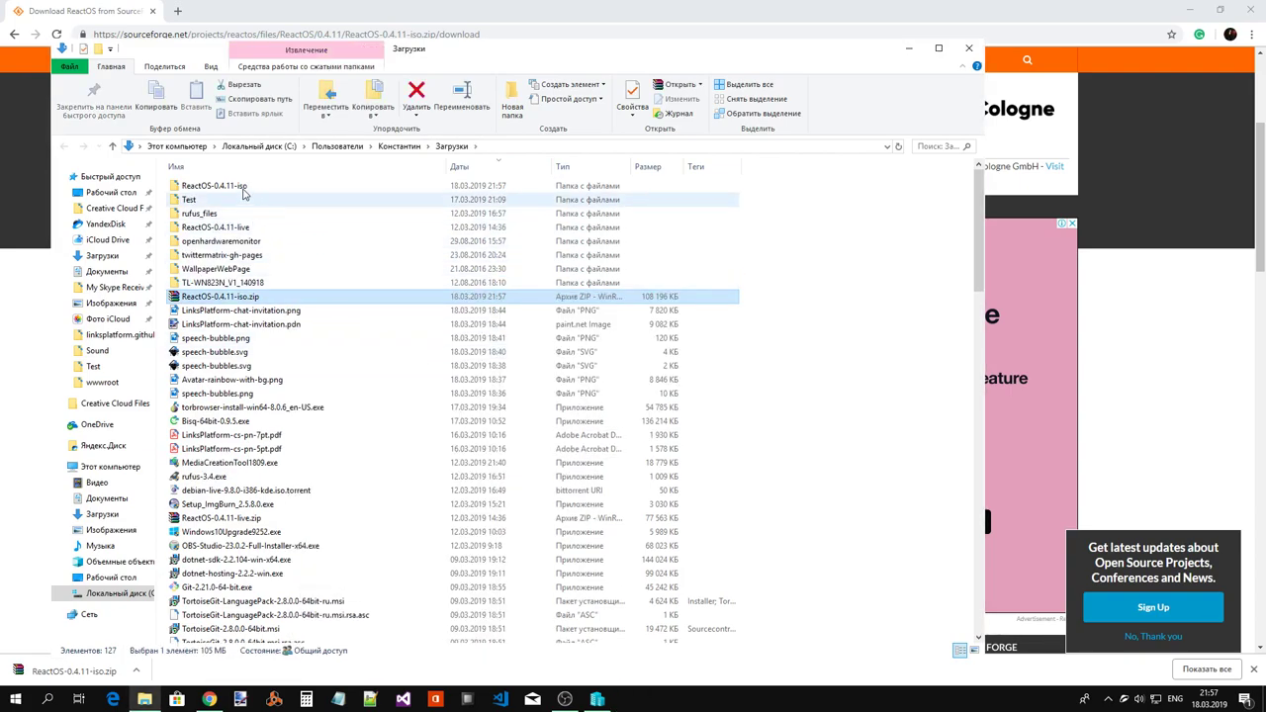
double_click(245, 186)
Switch to Hyper-V Manager, start creating a new virtual machine and name it ReactOS, keeping the default storage location.
left_click(597, 699)
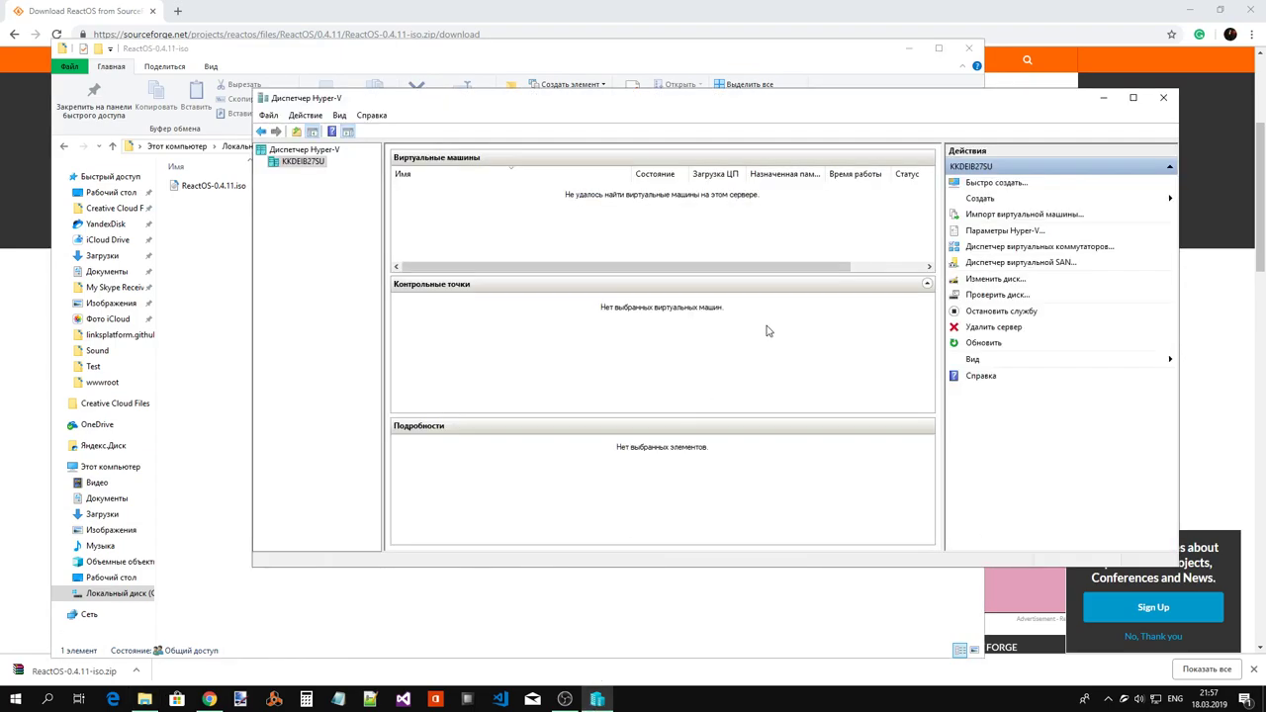
left_click(992, 203)
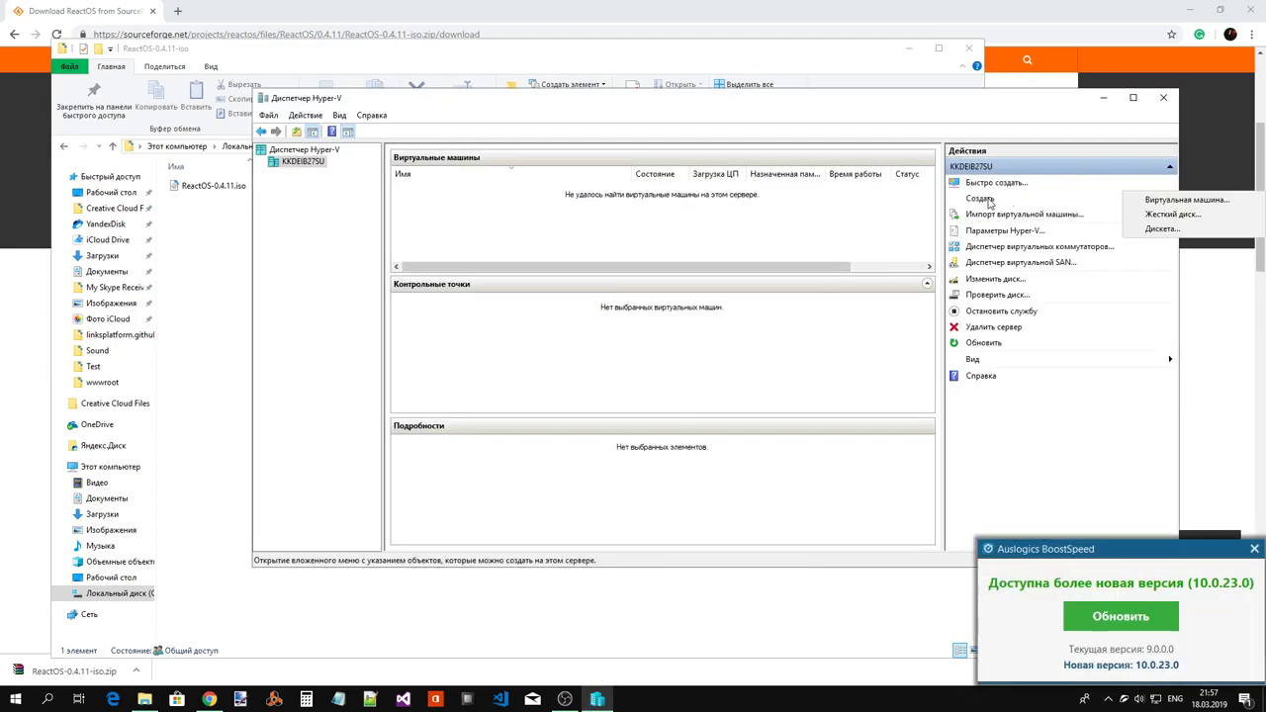
left_click(1176, 199)
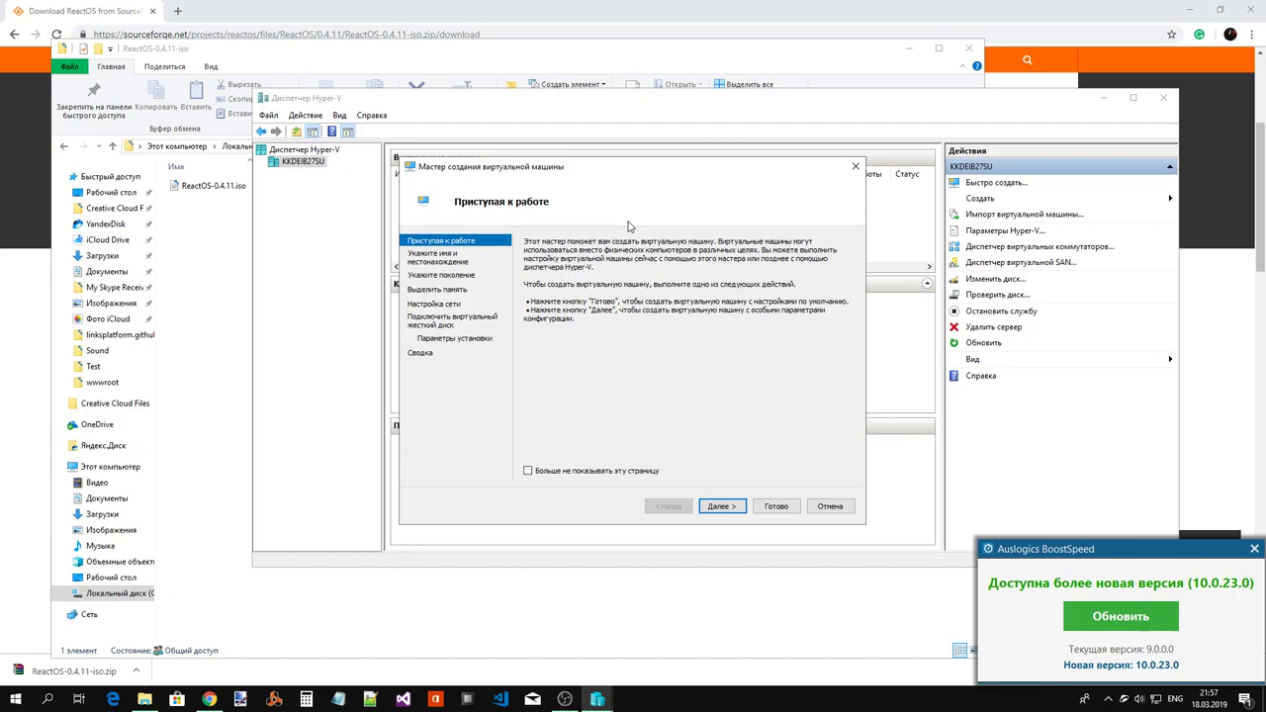
left_click(1255, 548)
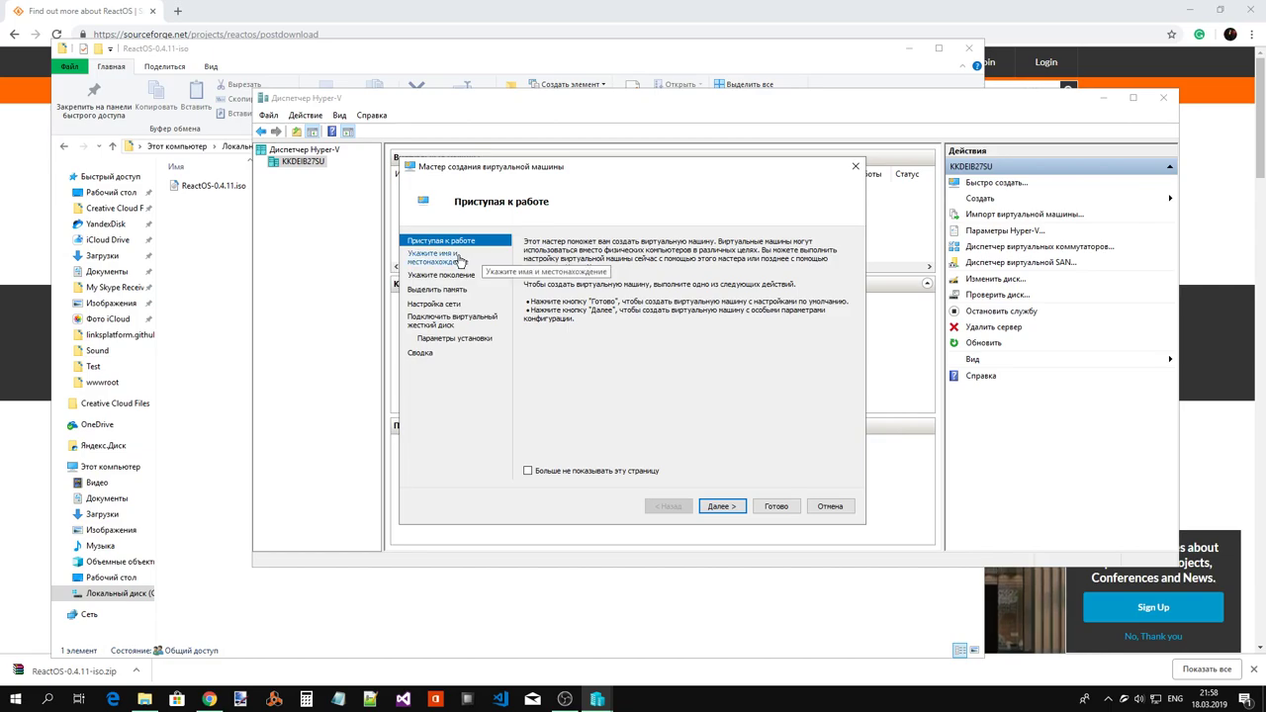
left_click(740, 508)
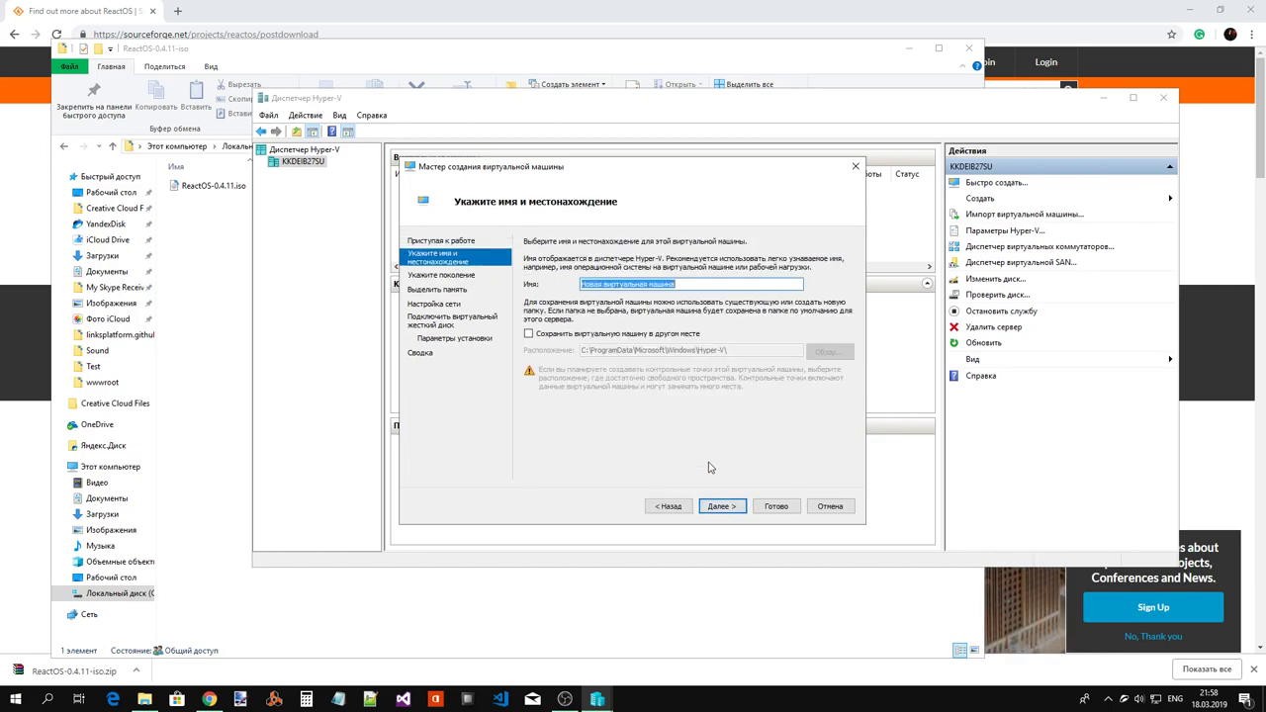
type("R")
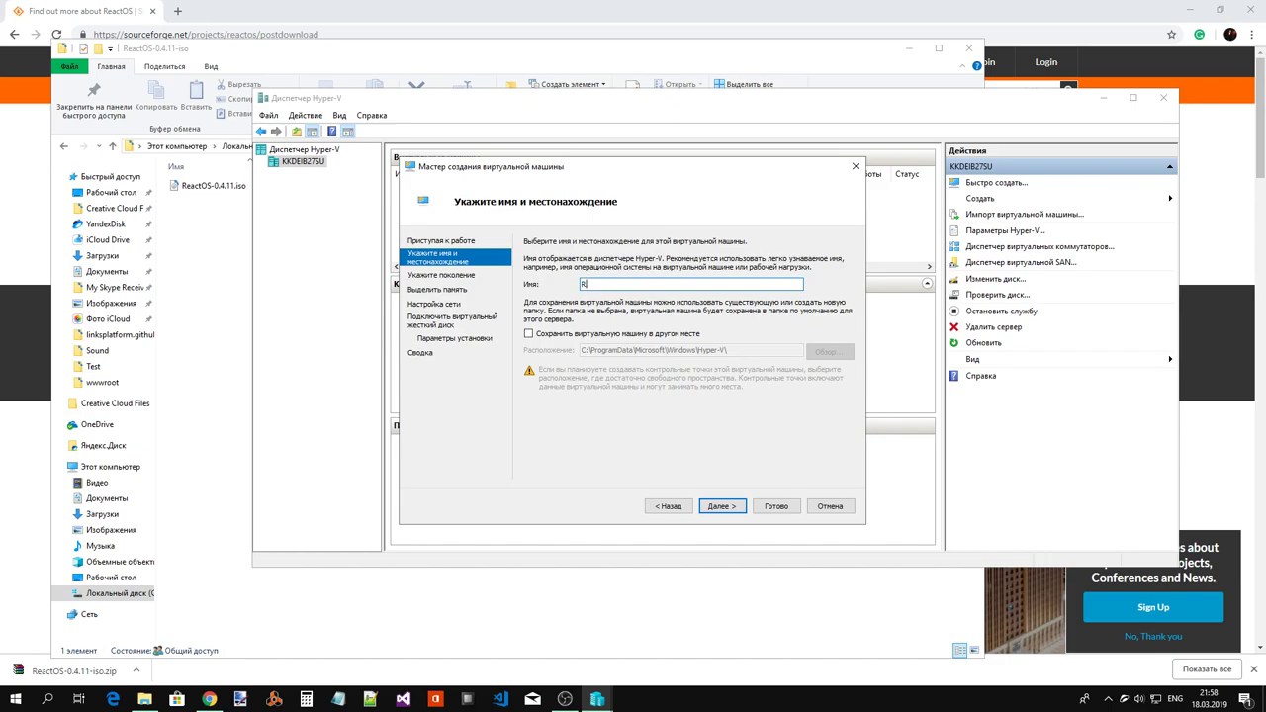
type("eactOS")
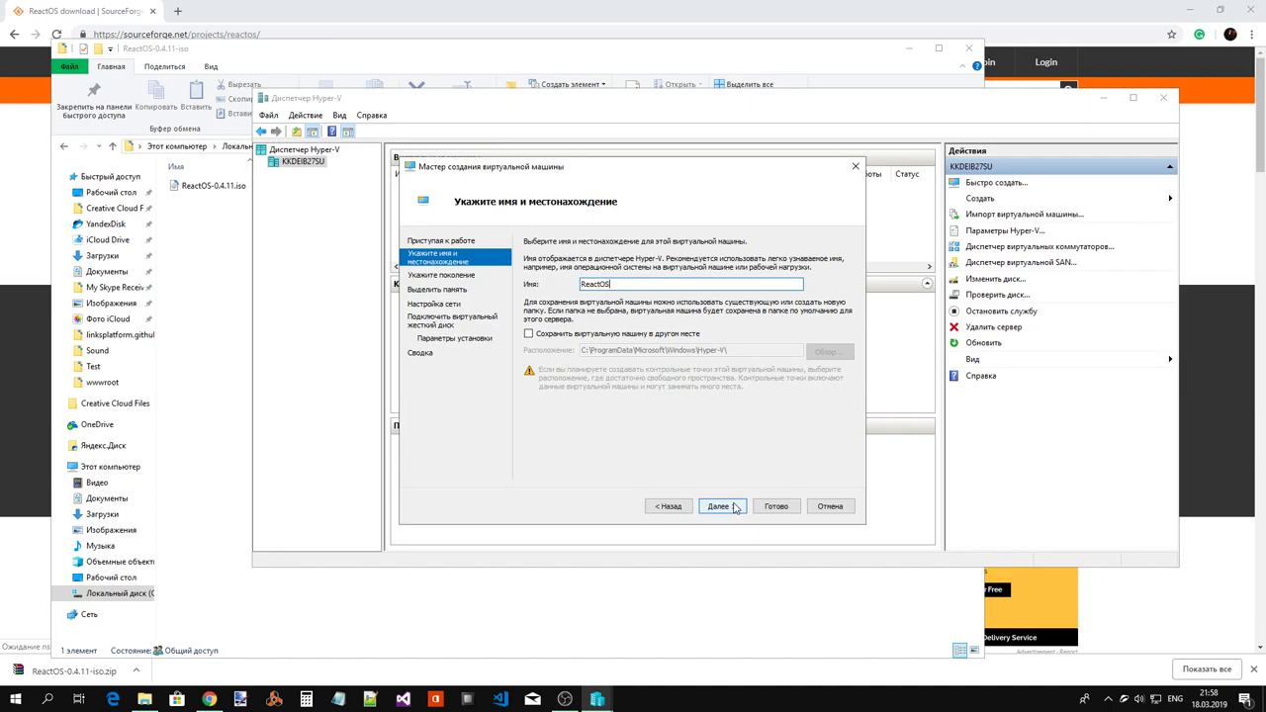
left_click(735, 509)
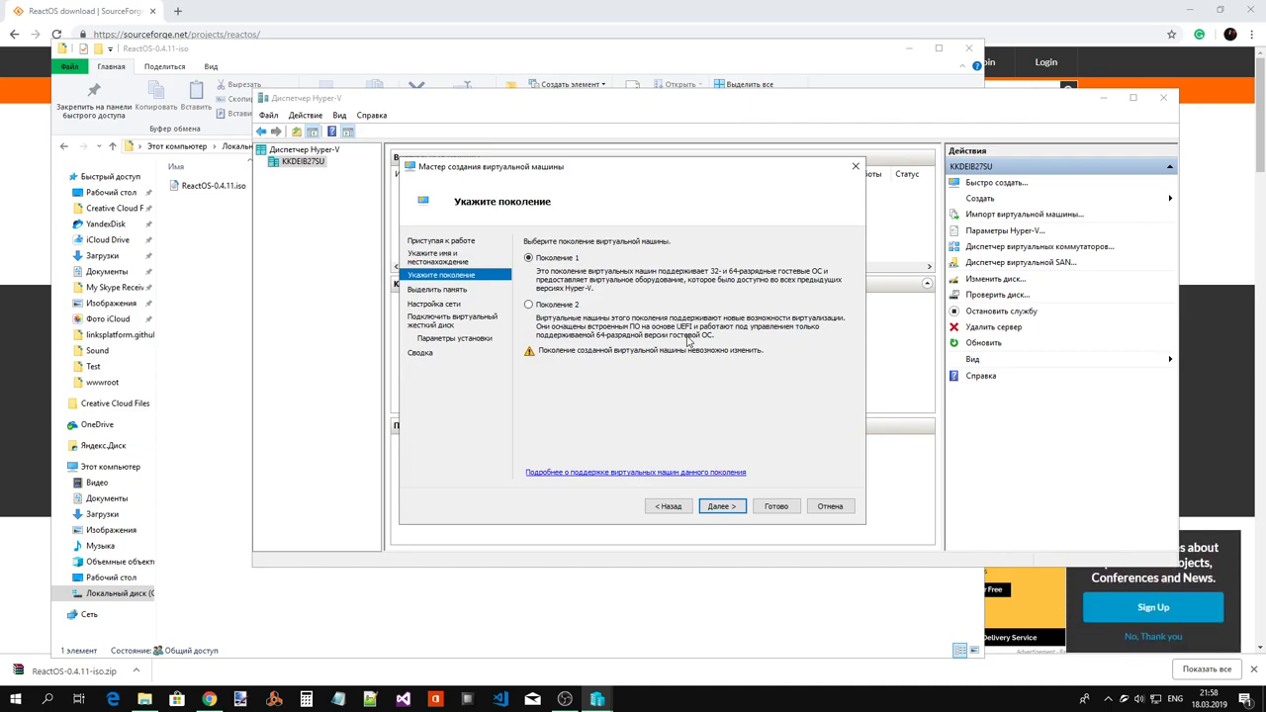
Close the browser and give the Generation 1 virtual machine 512 MB of startup memory with dynamic memory enabled.
left_click(1249, 9)
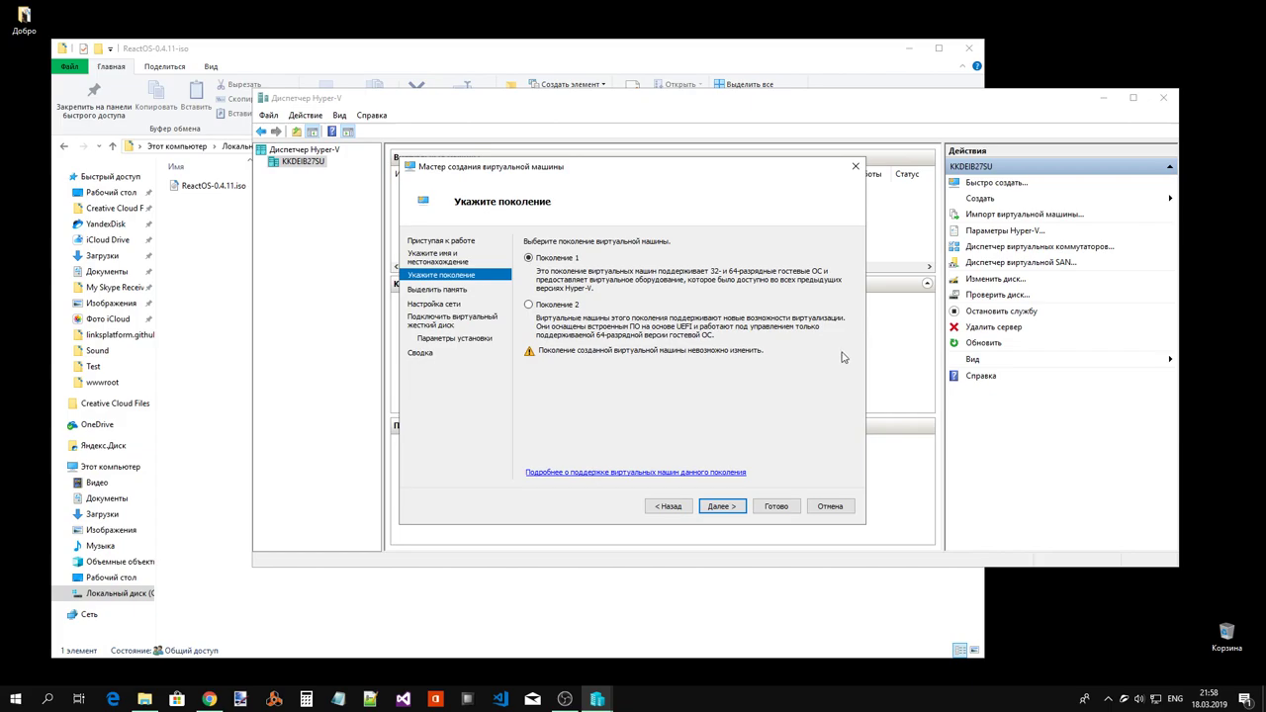
left_click(740, 505)
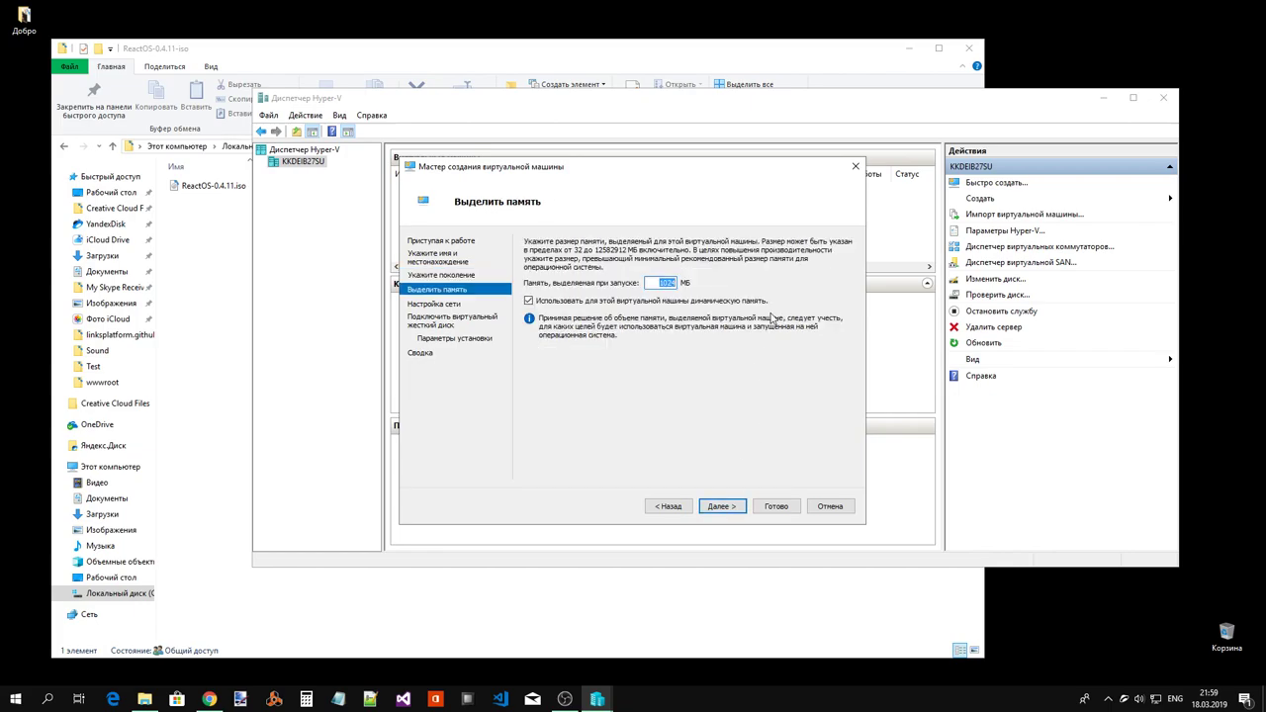
type("512")
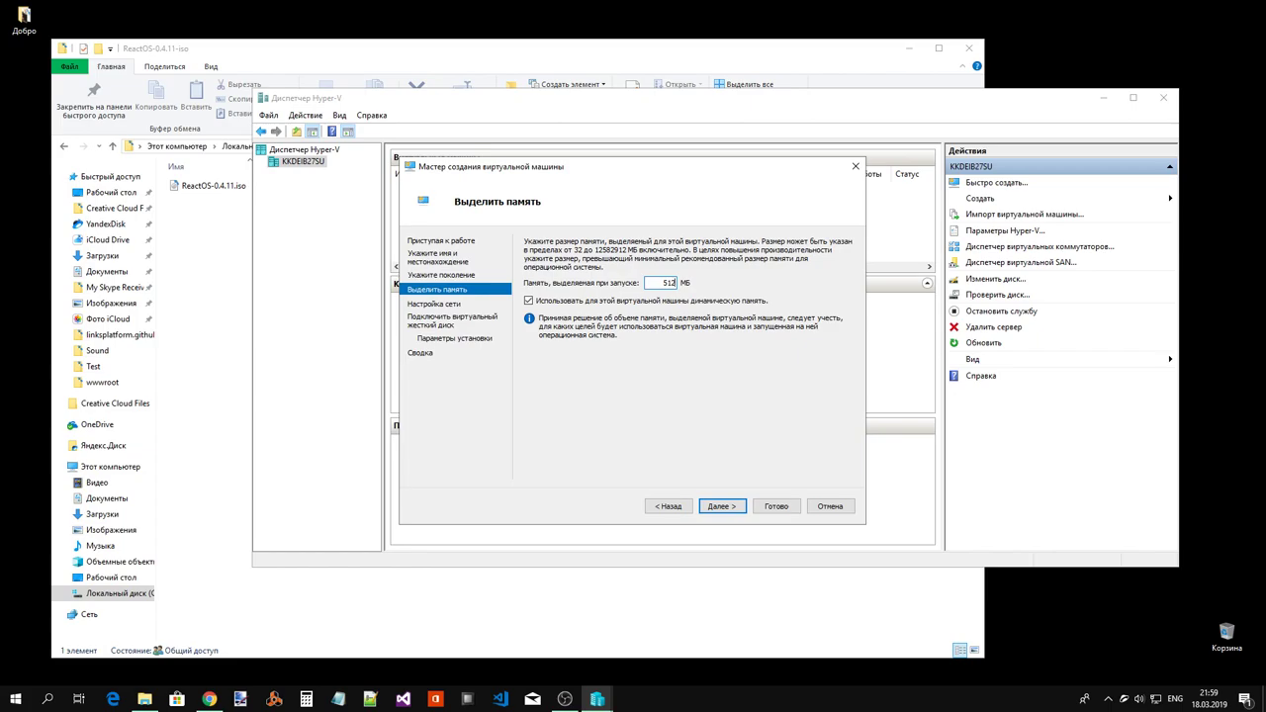
left_click(721, 506)
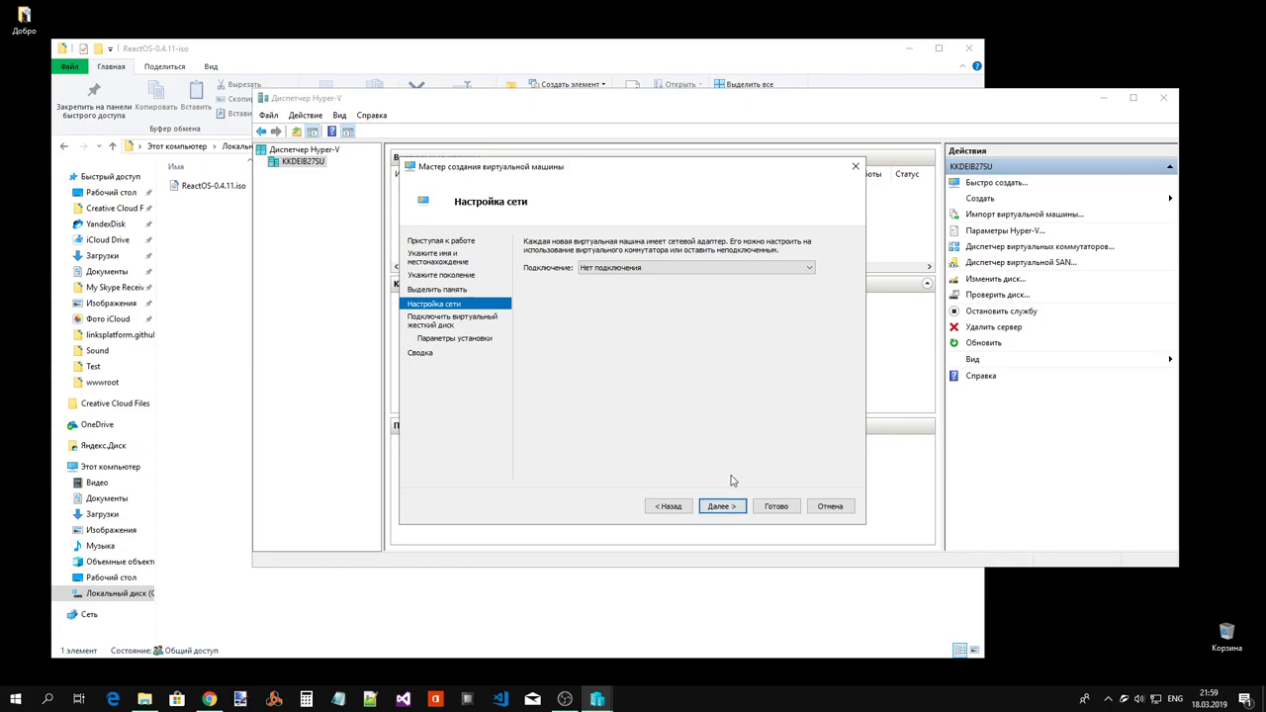
left_click(670, 506)
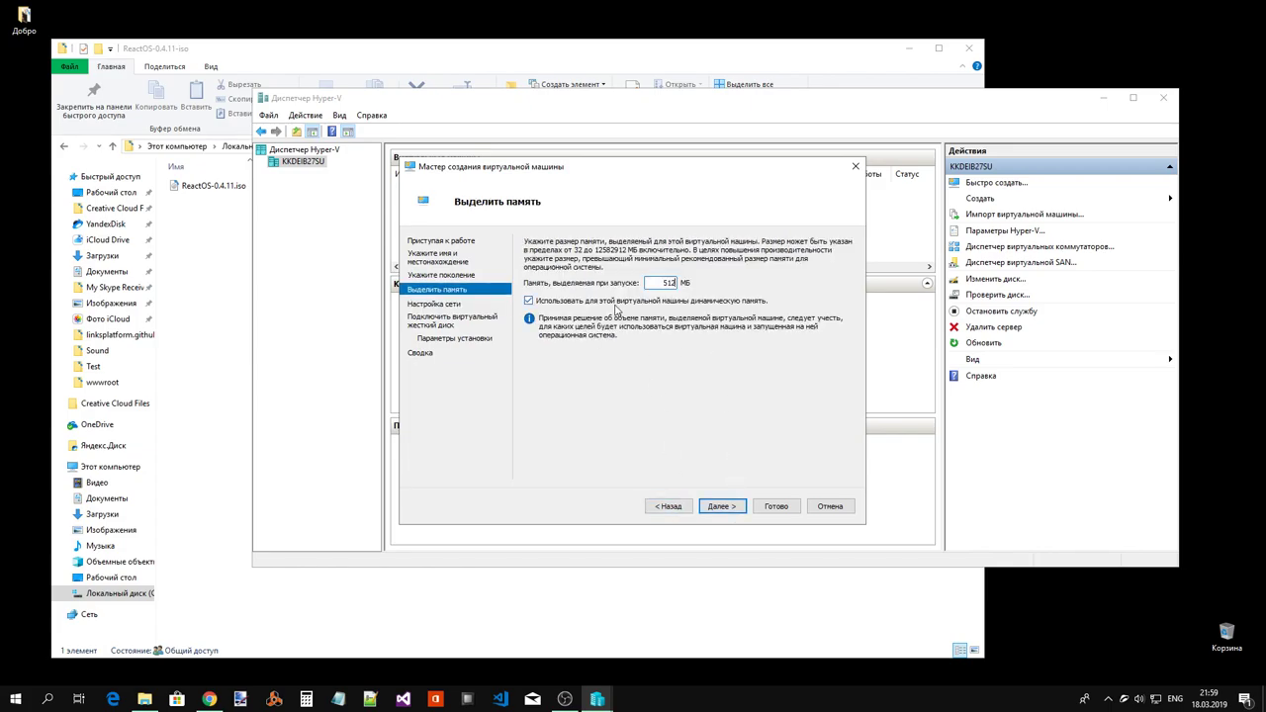
left_click(740, 512)
Connect the virtual machine's network adapter to Default Switch and set the new virtual hard disk's size to 2 GB.
left_click(669, 269)
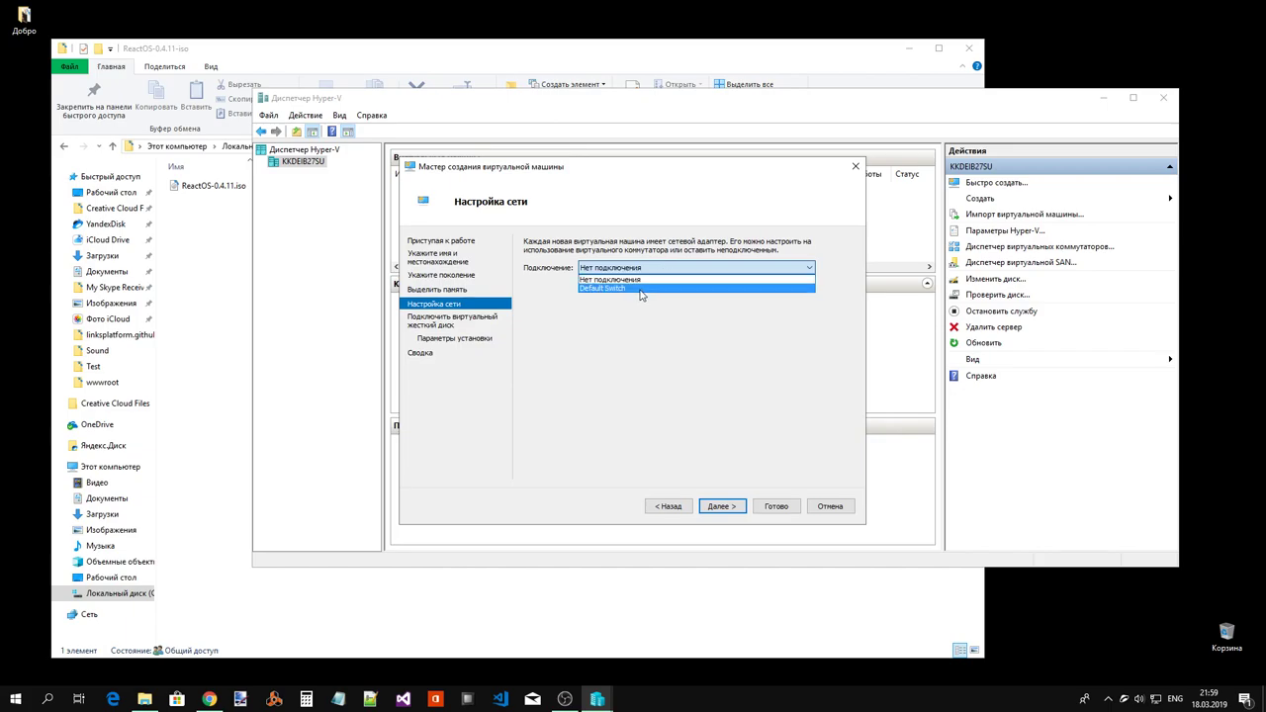
left_click(642, 289)
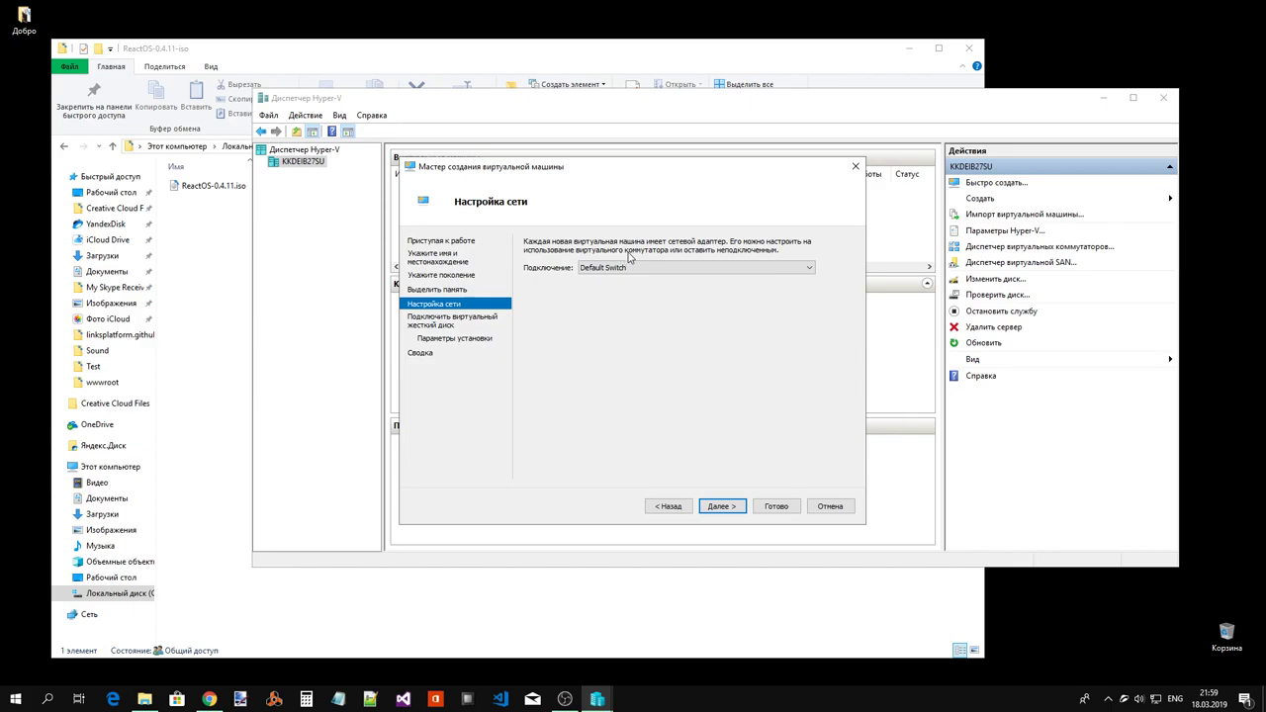
left_click(492, 322)
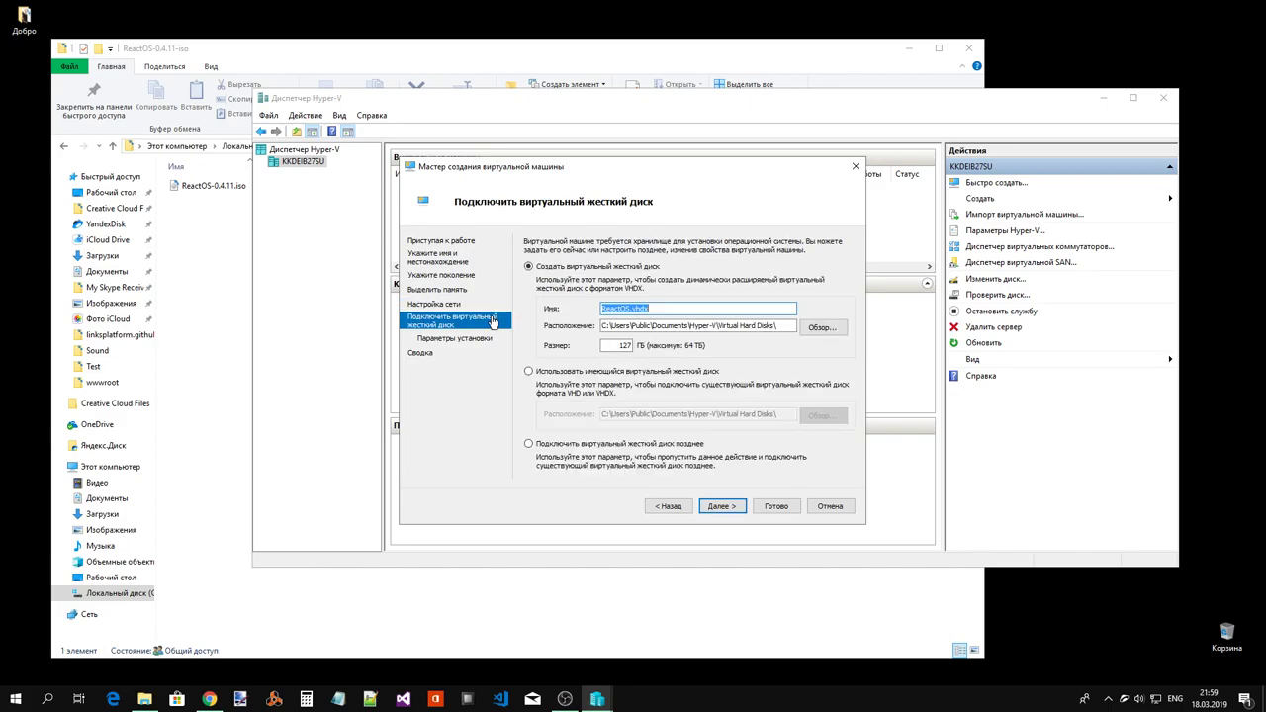
left_click(720, 307)
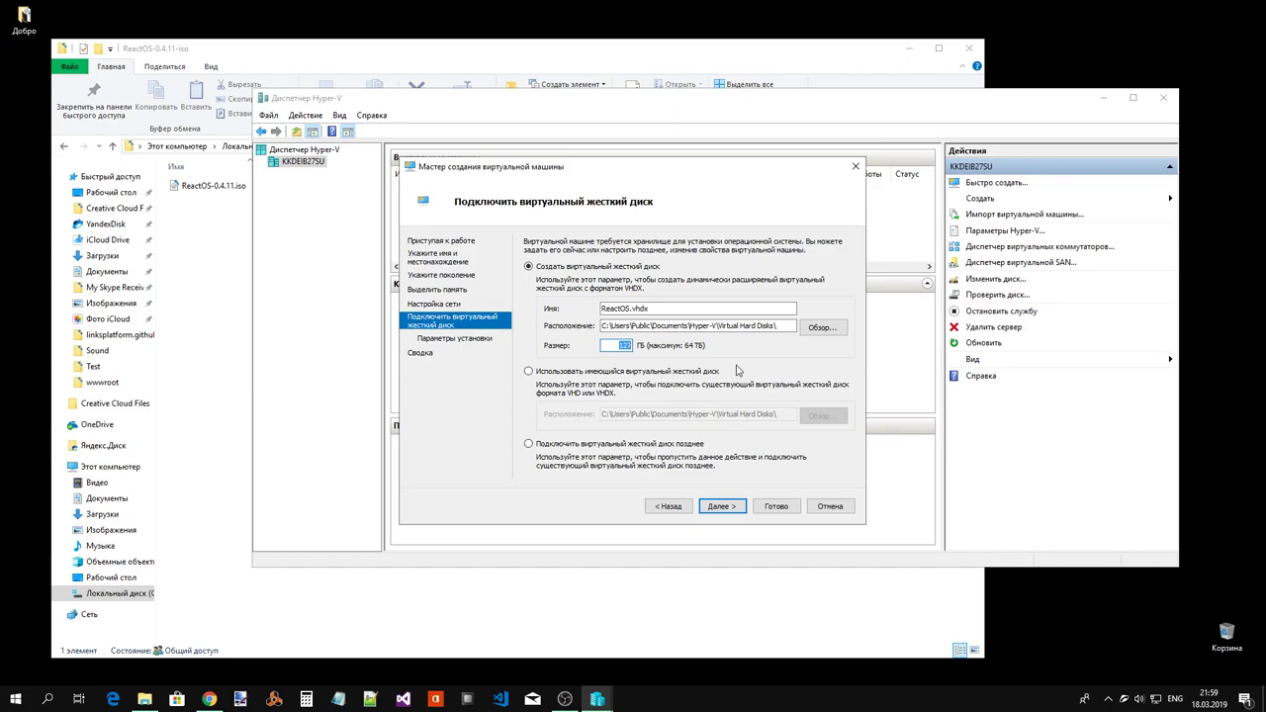
type("2")
Choose to install the operating system from the bootable image file ReactOS-0.4.11.iso in the ReactOS-0.4.11-iso download folder.
left_click(447, 340)
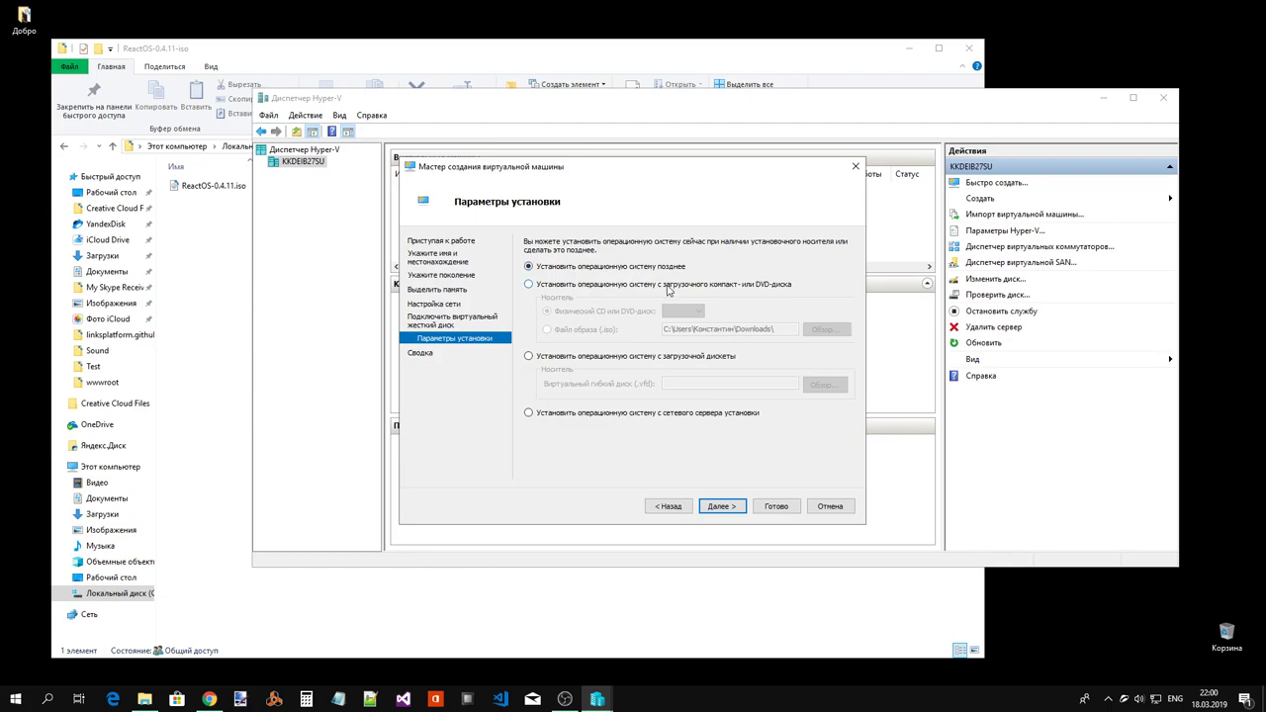
left_click(667, 287)
left_click(603, 333)
left_click(825, 330)
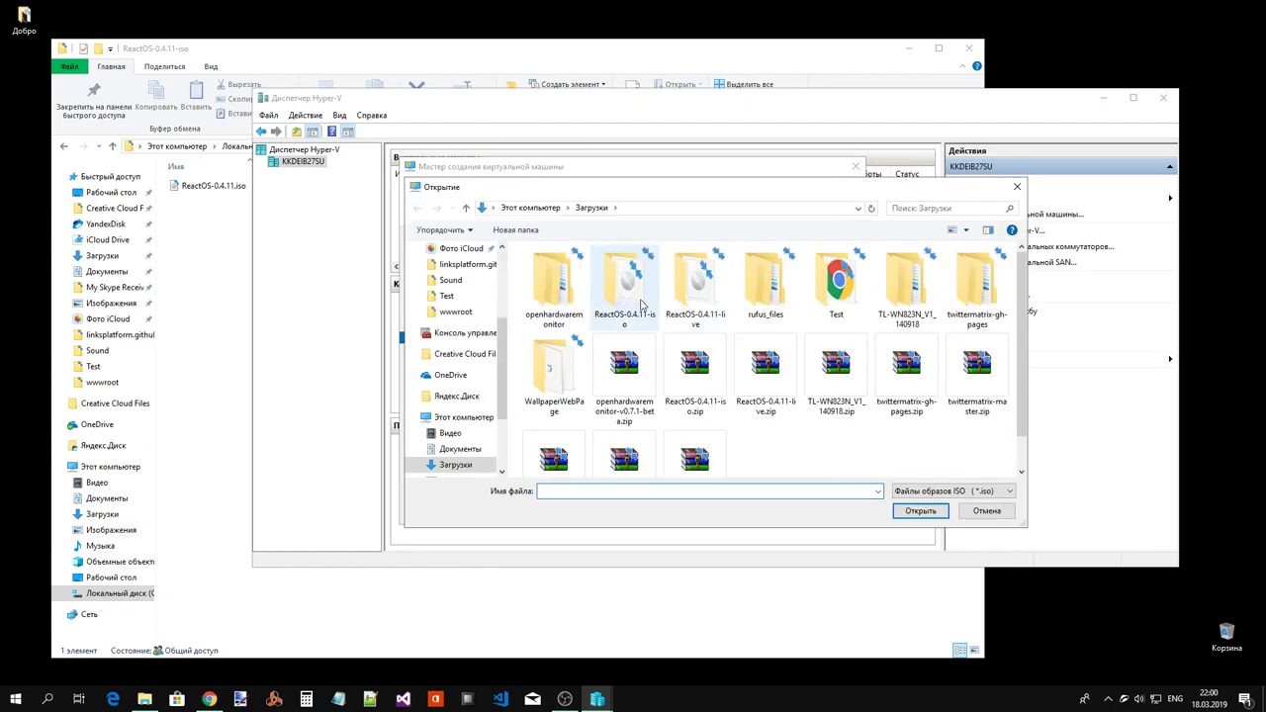
double_click(625, 287)
left_click(584, 269)
key("Return")
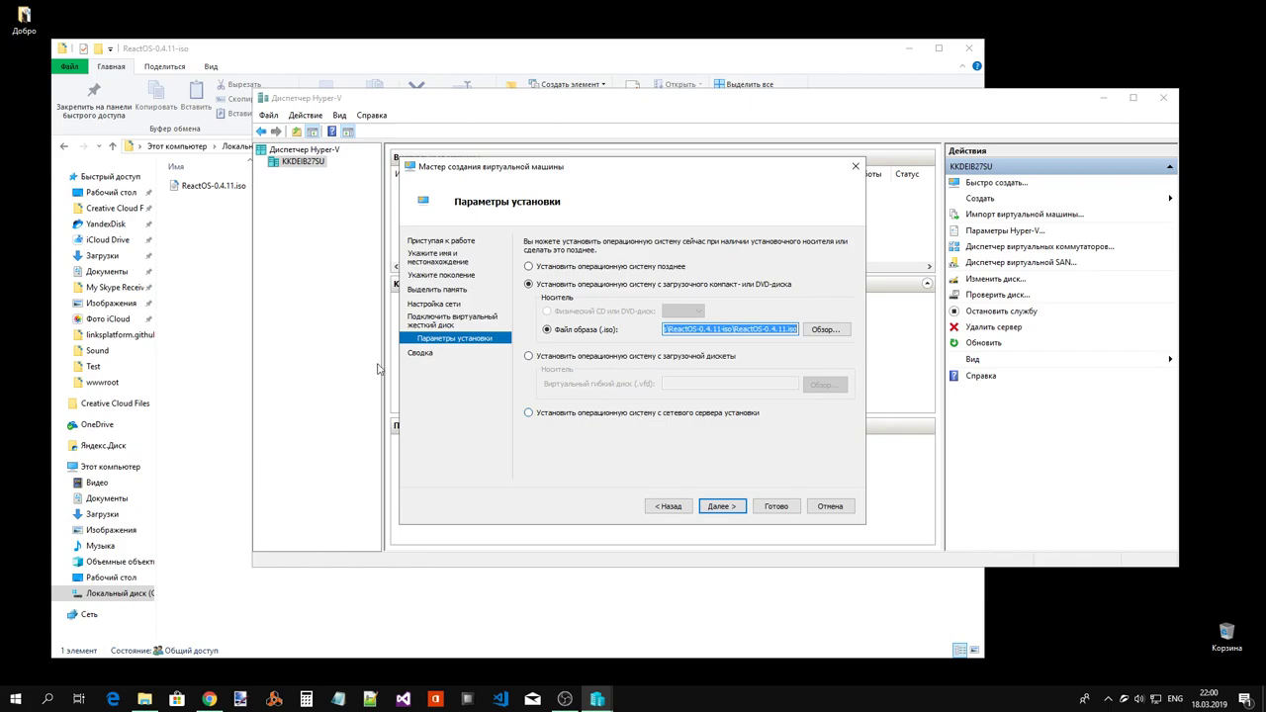
Review the configuration summary, finish creating the ReactOS virtual machine and start it.
left_click(732, 509)
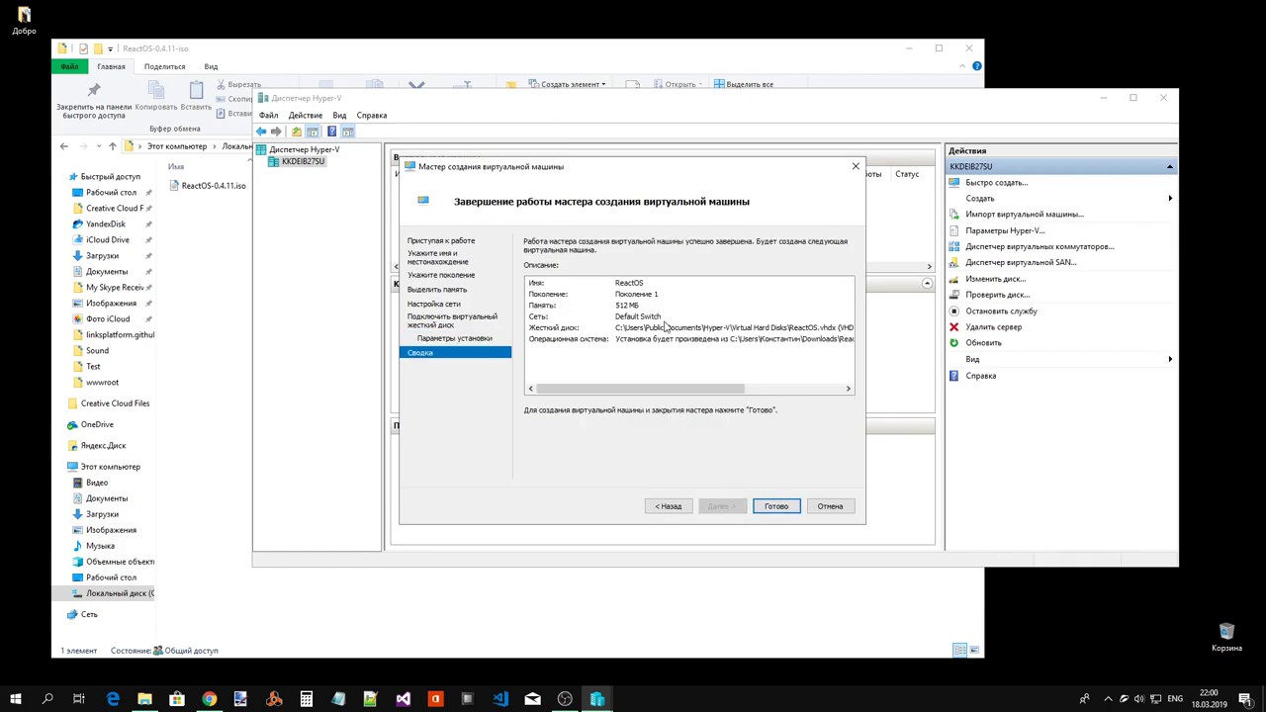
left_click_drag(650, 391, 594, 426)
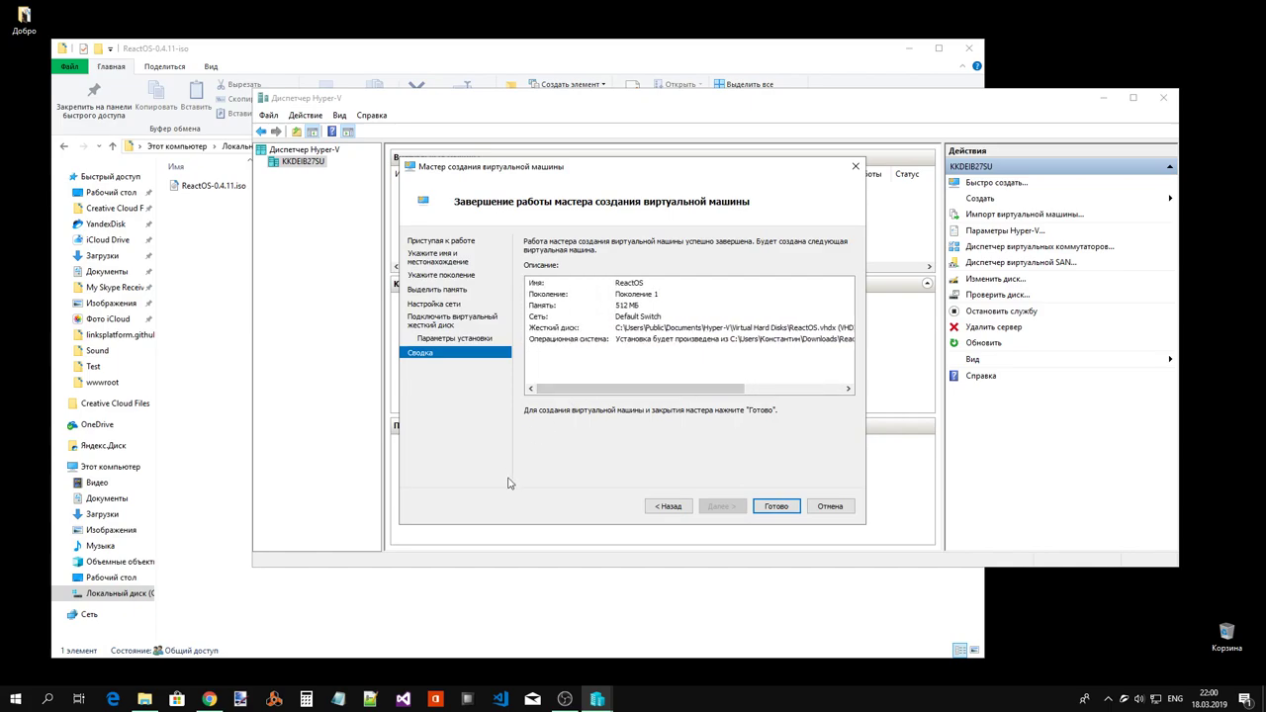
left_click(776, 507)
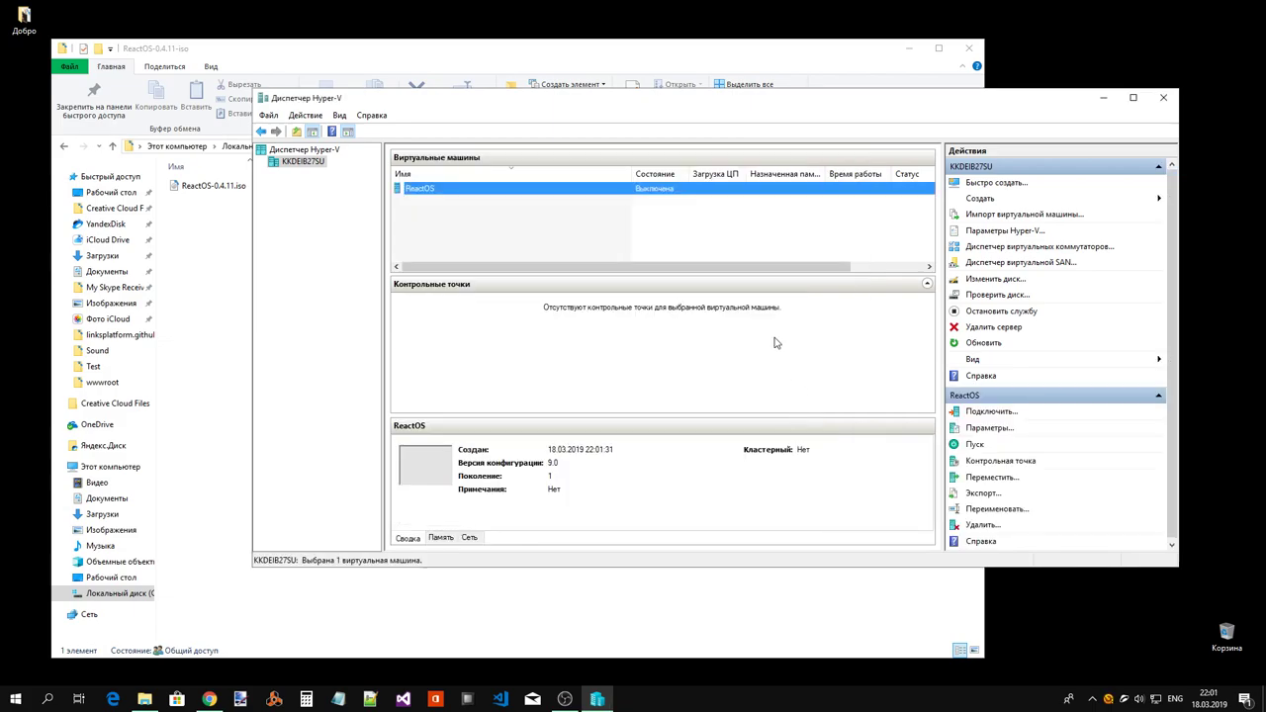
right_click(657, 196)
left_click(700, 240)
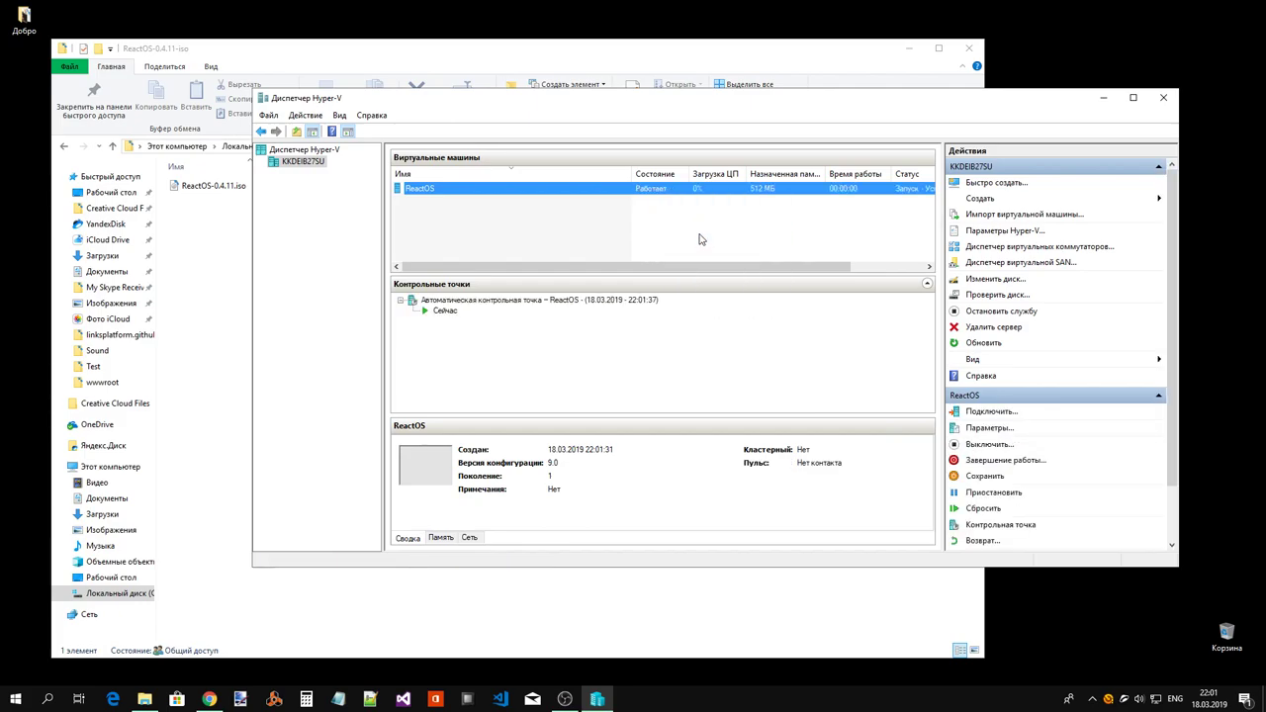
Connect to the running ReactOS virtual machine, clear away the file folder and manager windows, and show its console full screen.
left_click(908, 49)
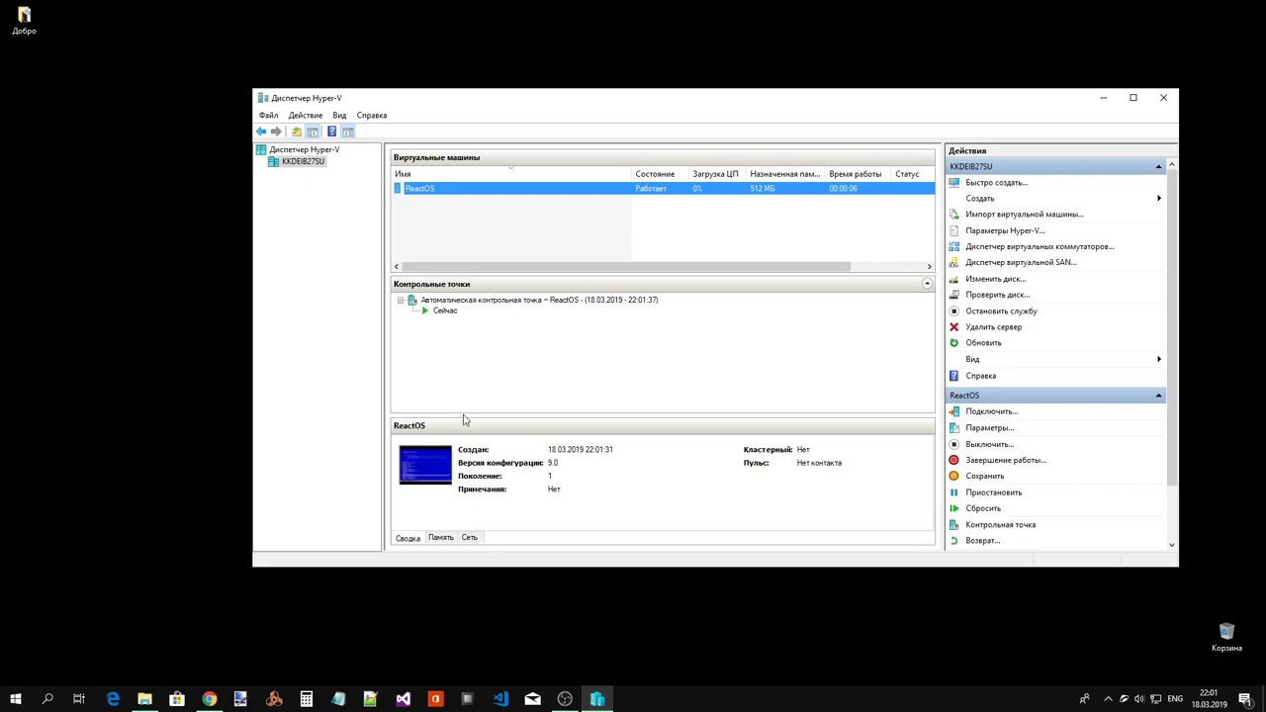
double_click(557, 189)
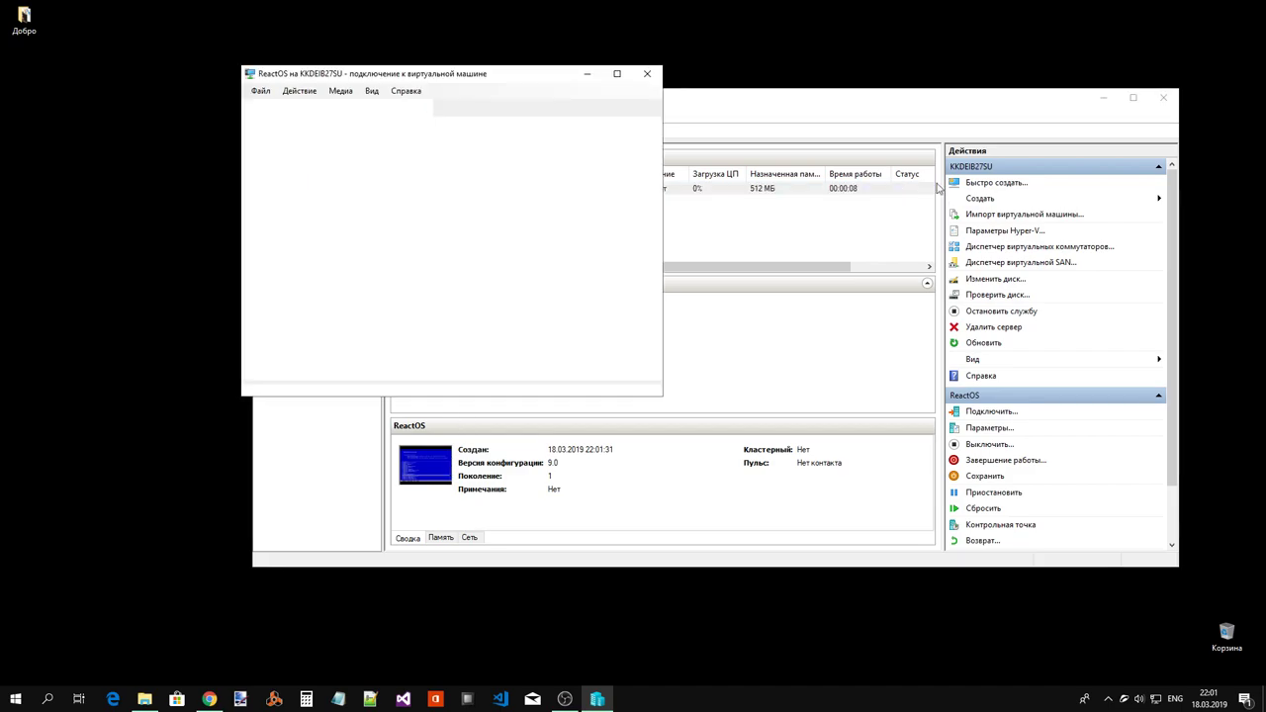
left_click(1104, 97)
left_click_drag(468, 74, 688, 181)
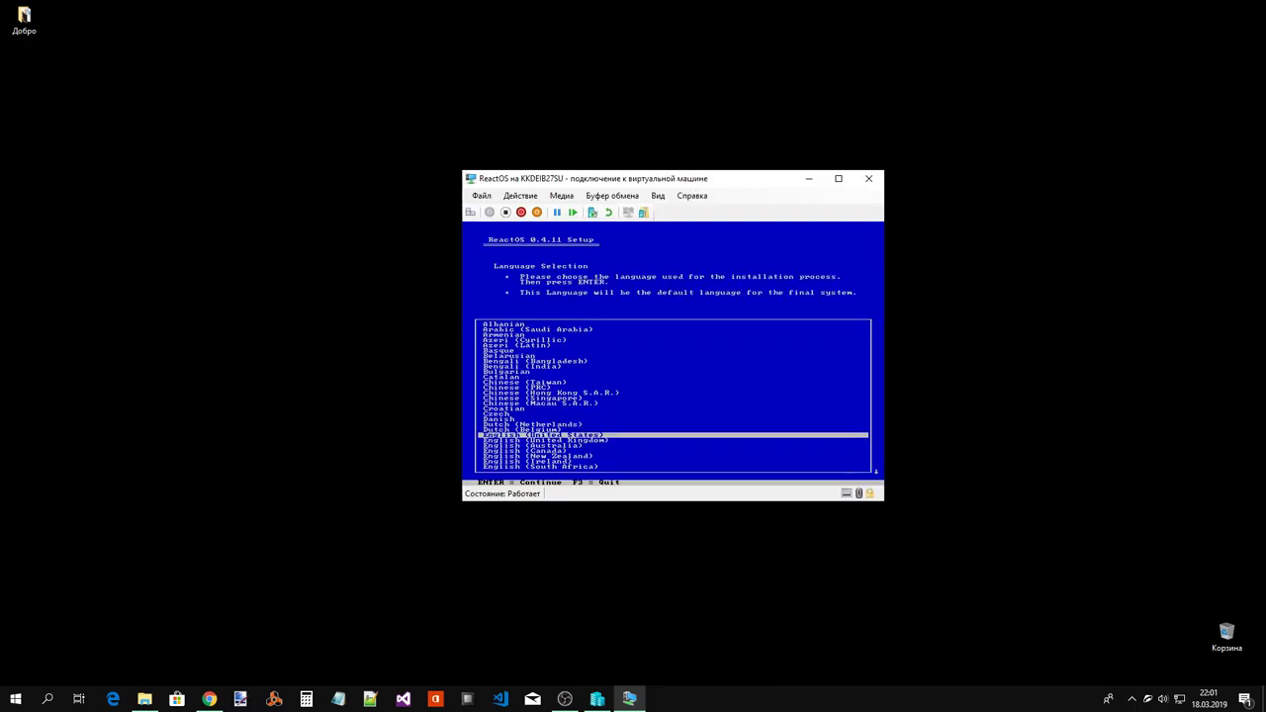
left_click(839, 179)
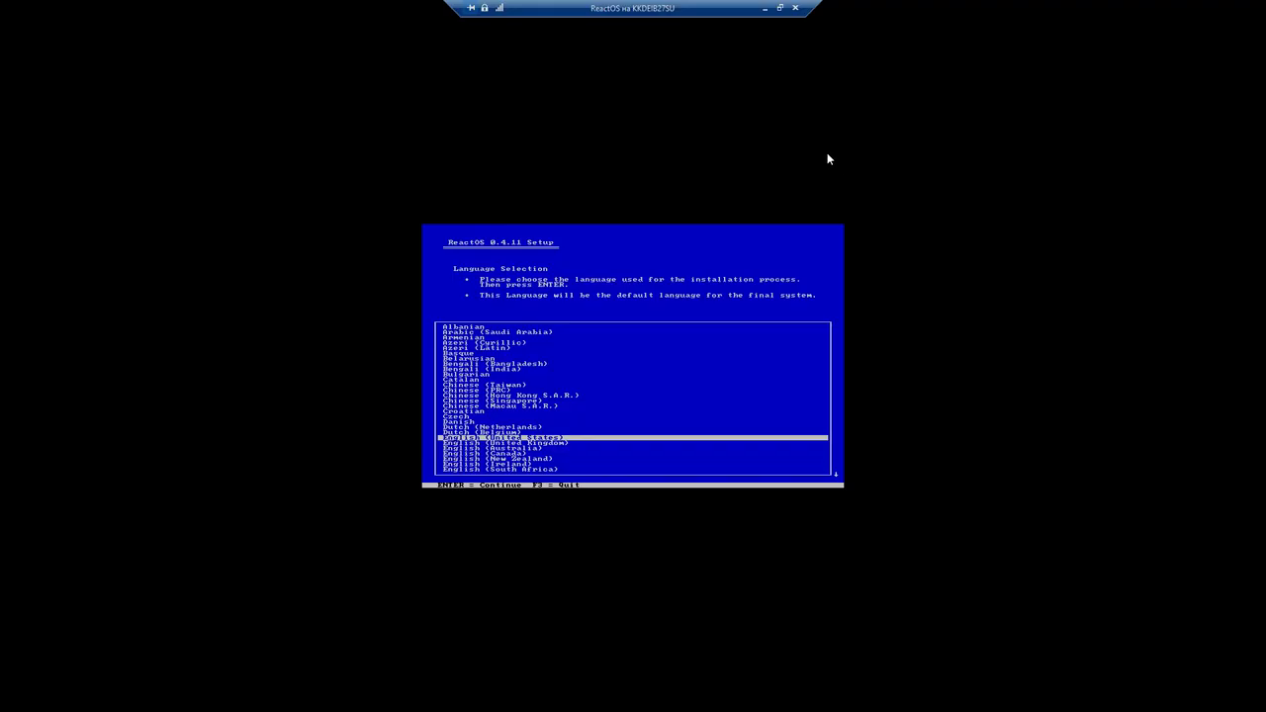
Choose English (United States) as the language for the ReactOS installation.
key("Down")
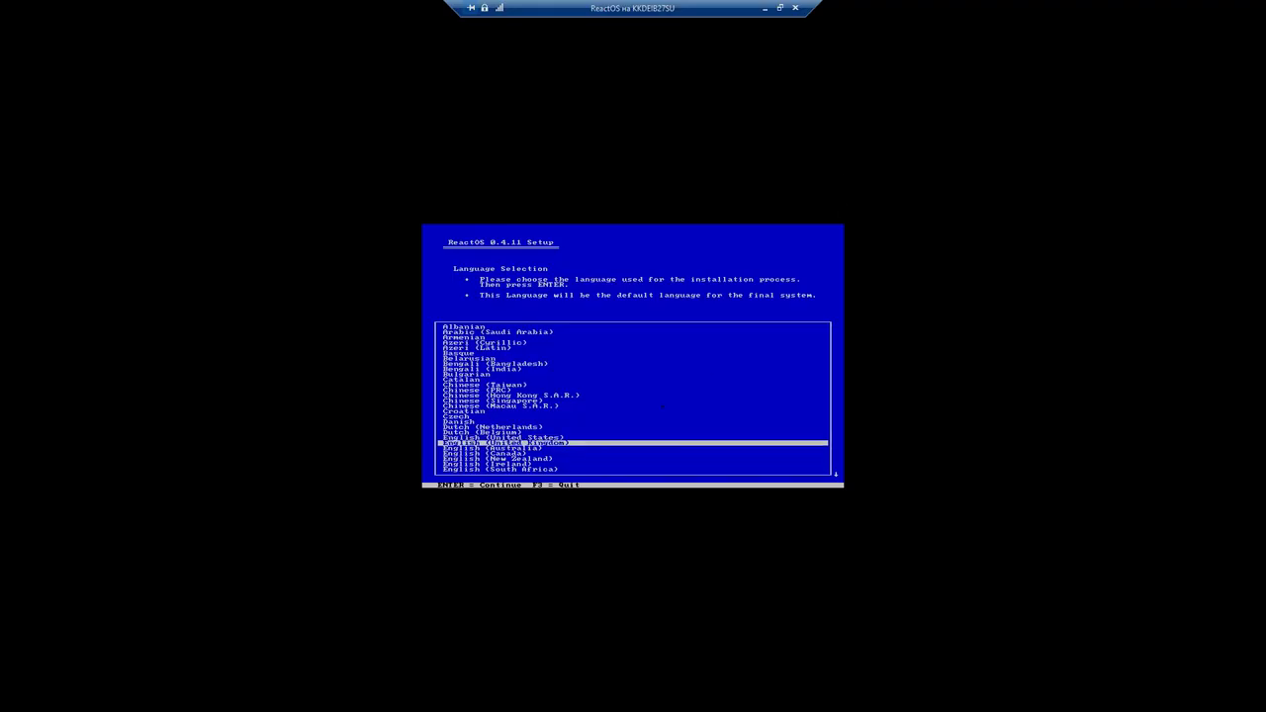
key("Up")
key("Down")
key("Up")
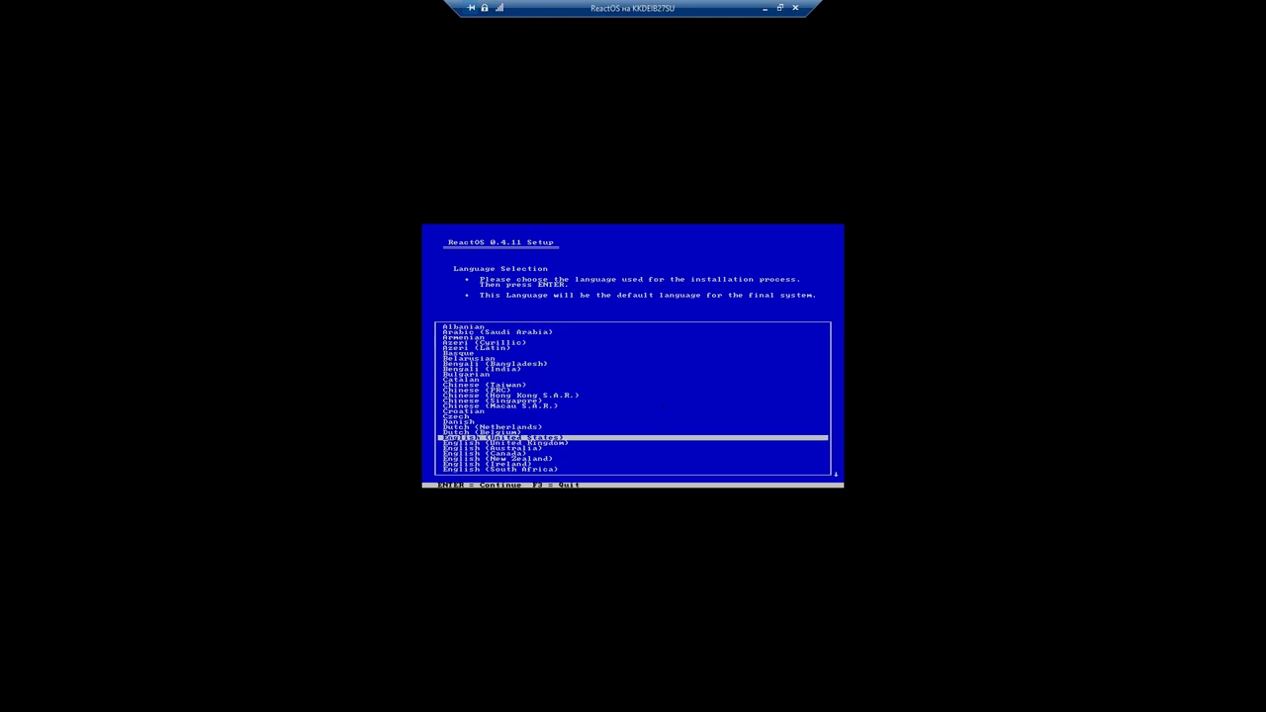
key("Return")
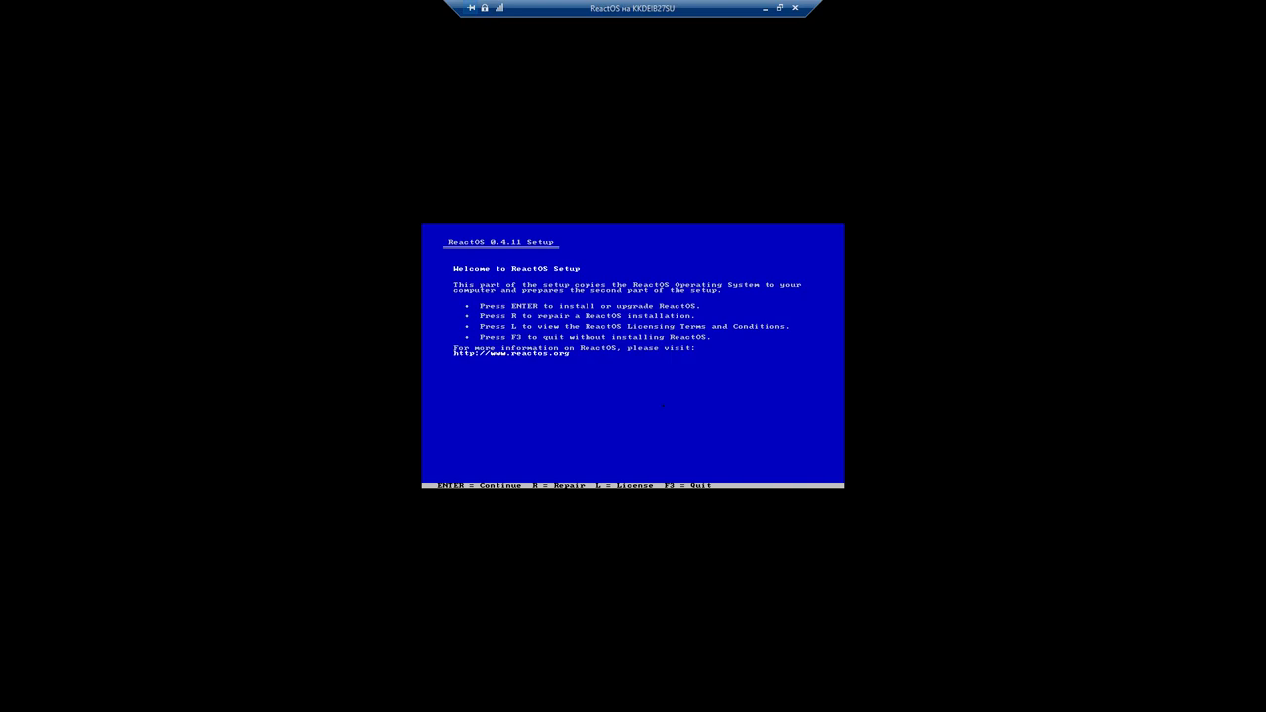
Choose to install ReactOS, continue past the Alpha version notice and accept the listed device settings.
key("Return")
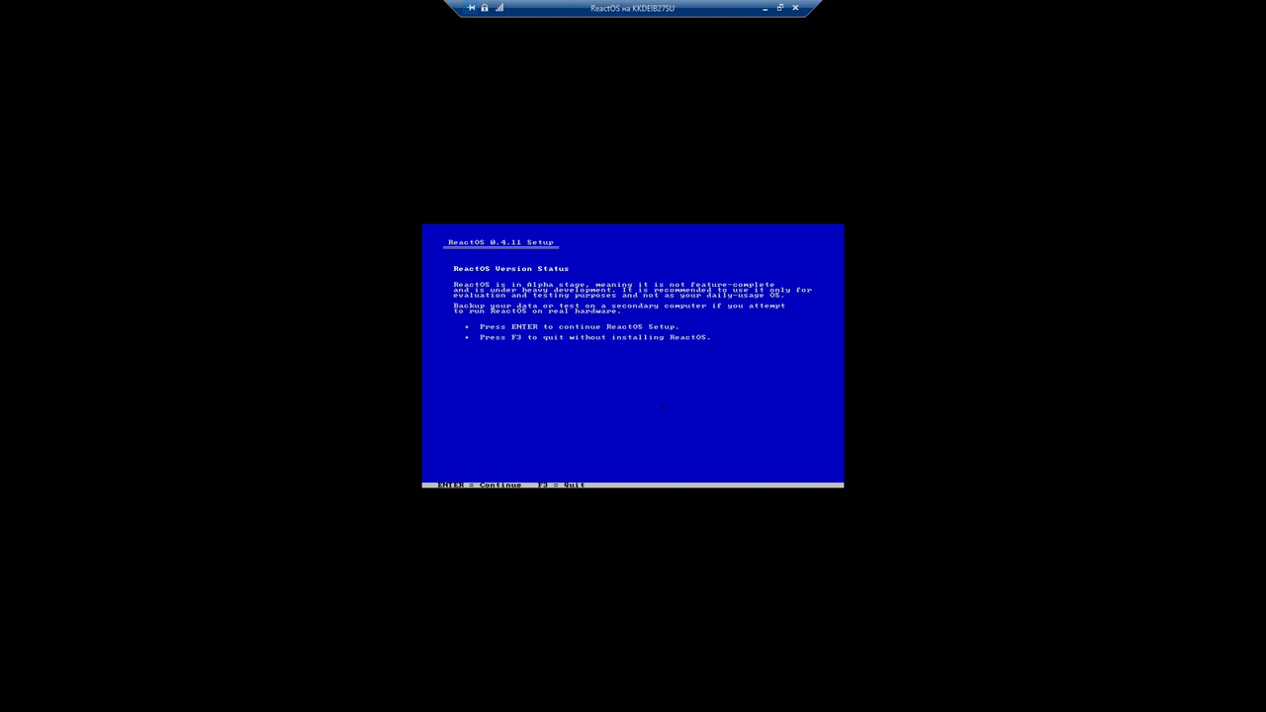
key("Return")
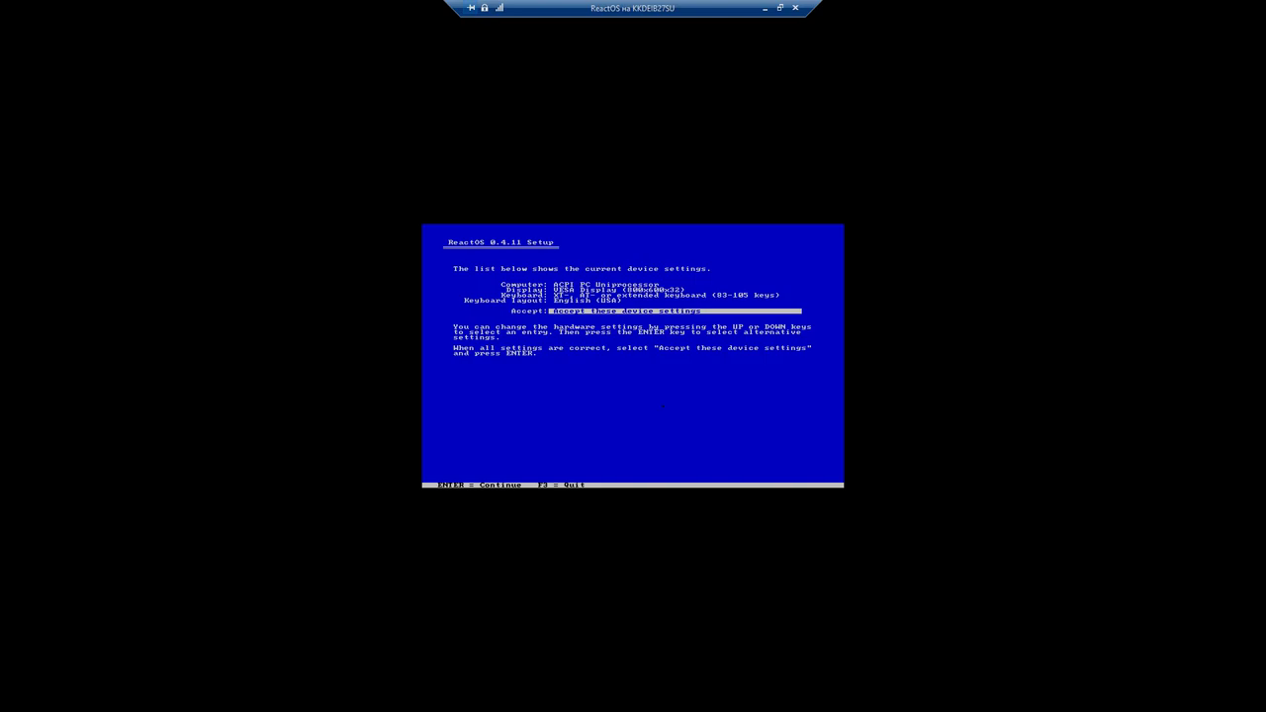
key("Return")
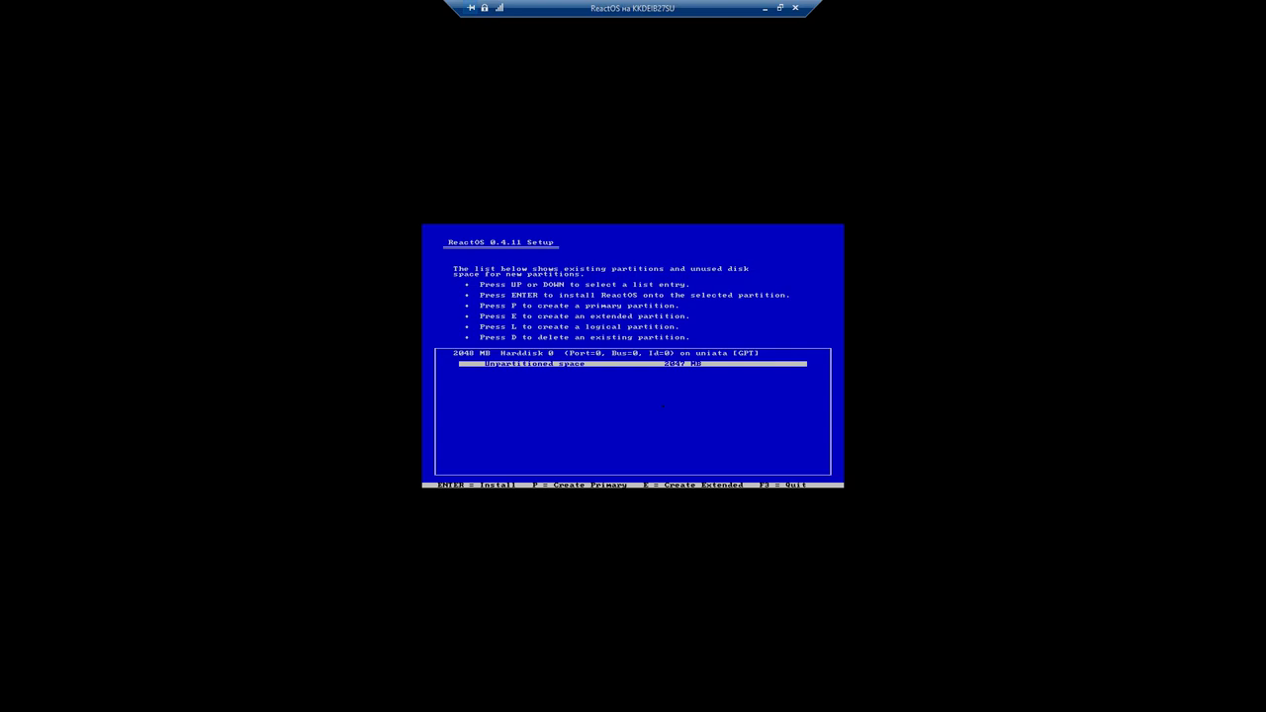
Install onto the unpartitioned space of Harddisk 0 and format the new partition as FAT file system (quick format).
key("Return")
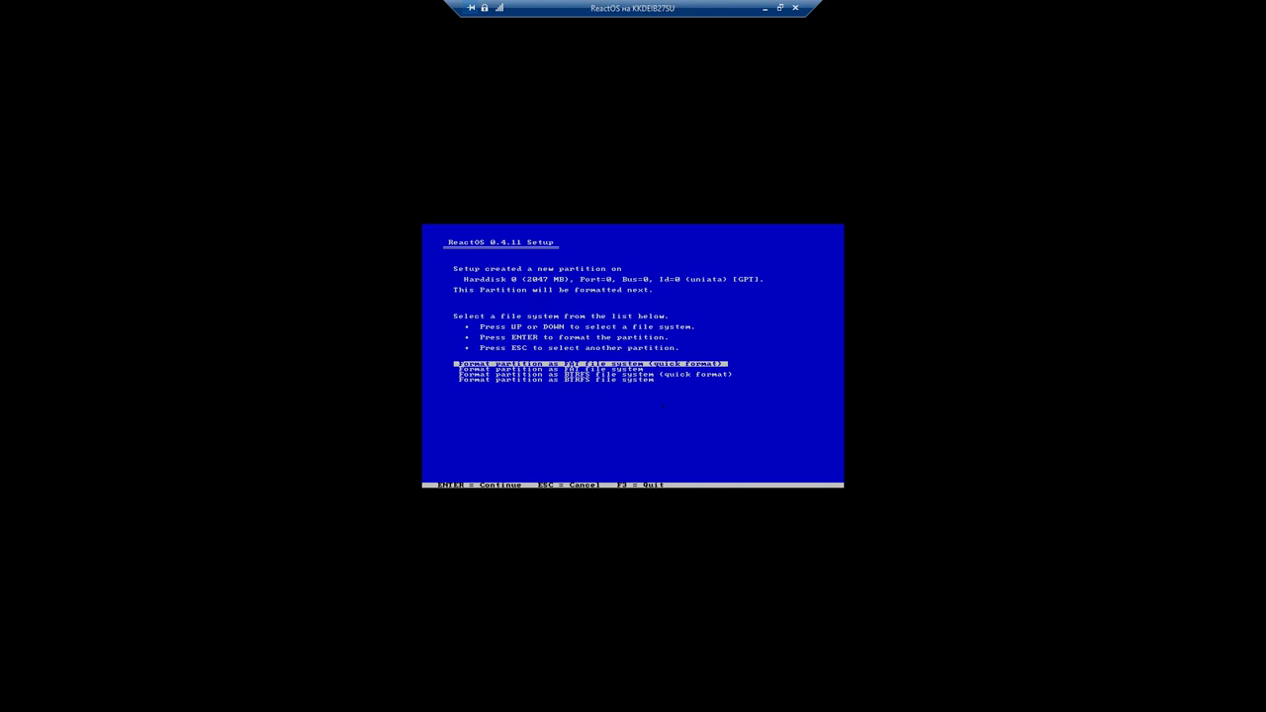
key("Return")
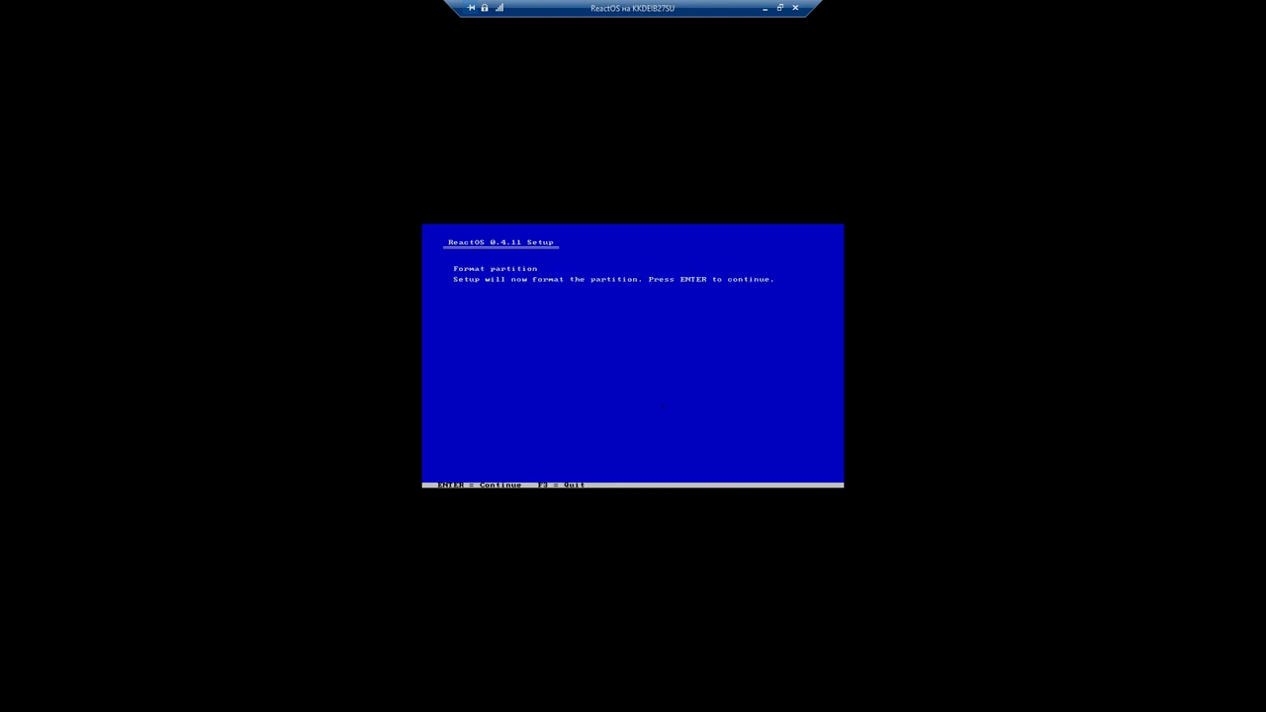
key("Return")
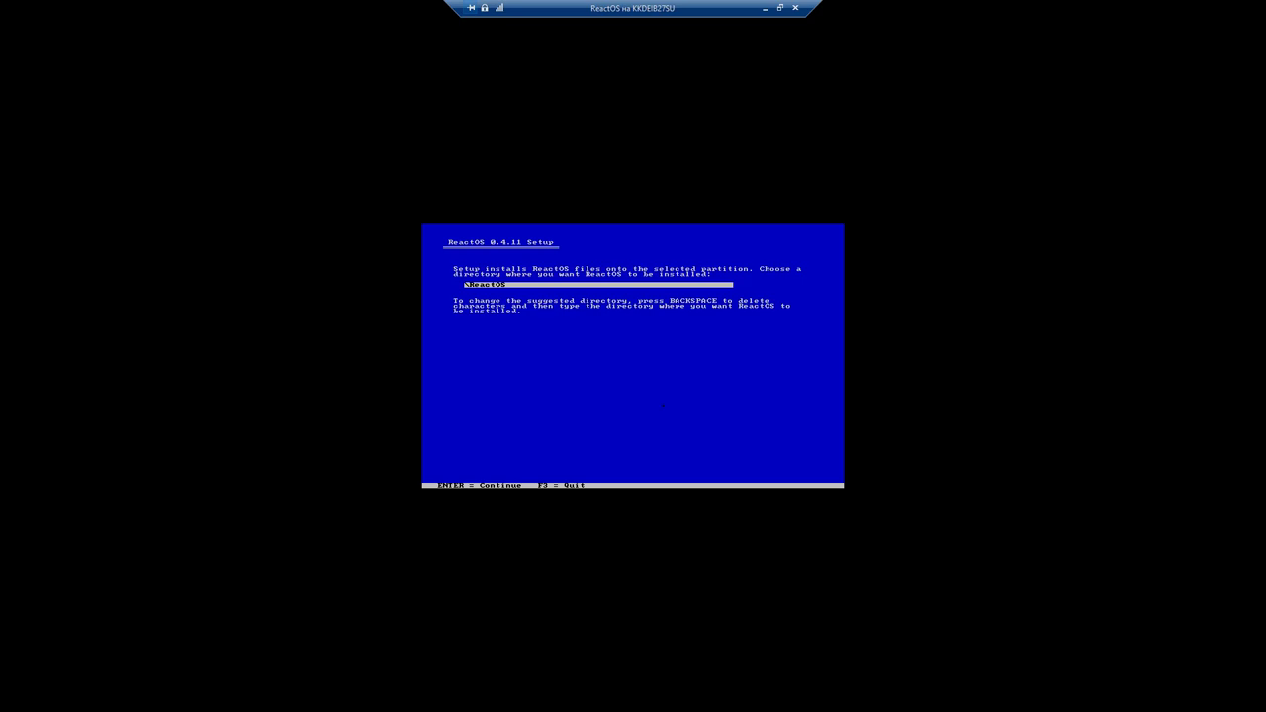
Install ReactOS into the \ReactOS directory with the bootloader on the harddisk (MBR and VBR), and boot the ReactOS entry.
key("Return")
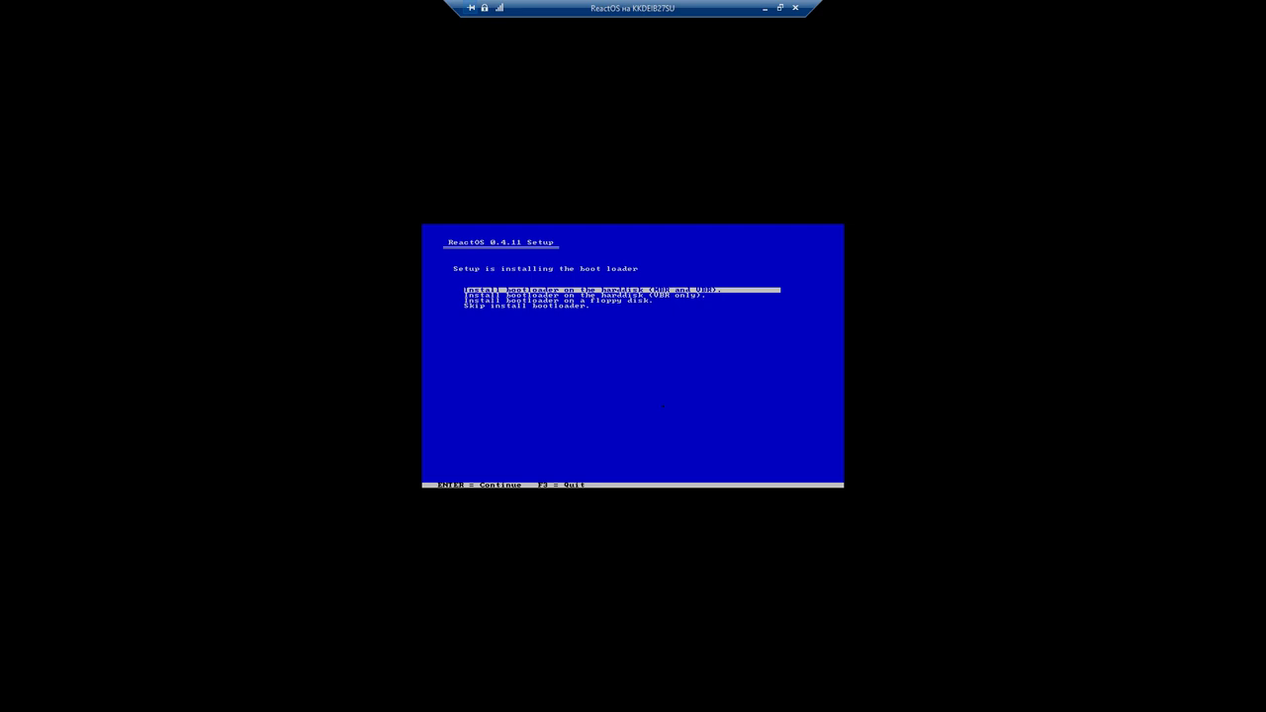
key("Return")
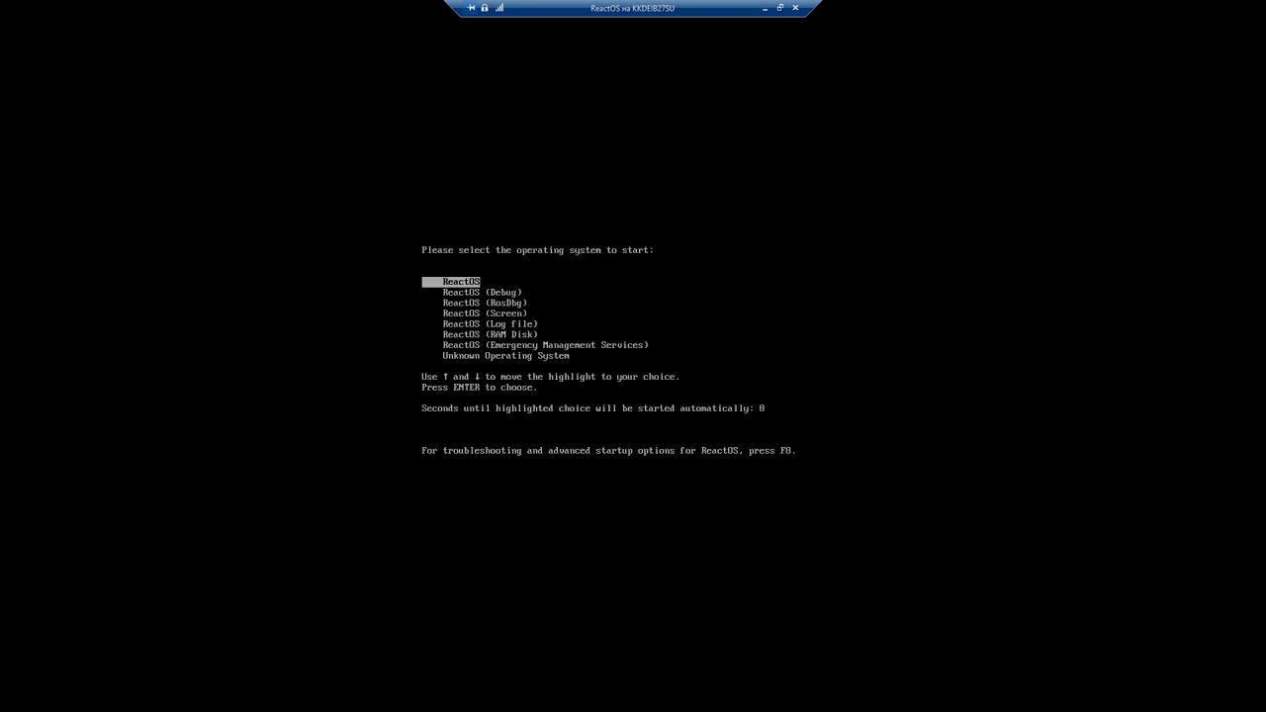
key("Return")
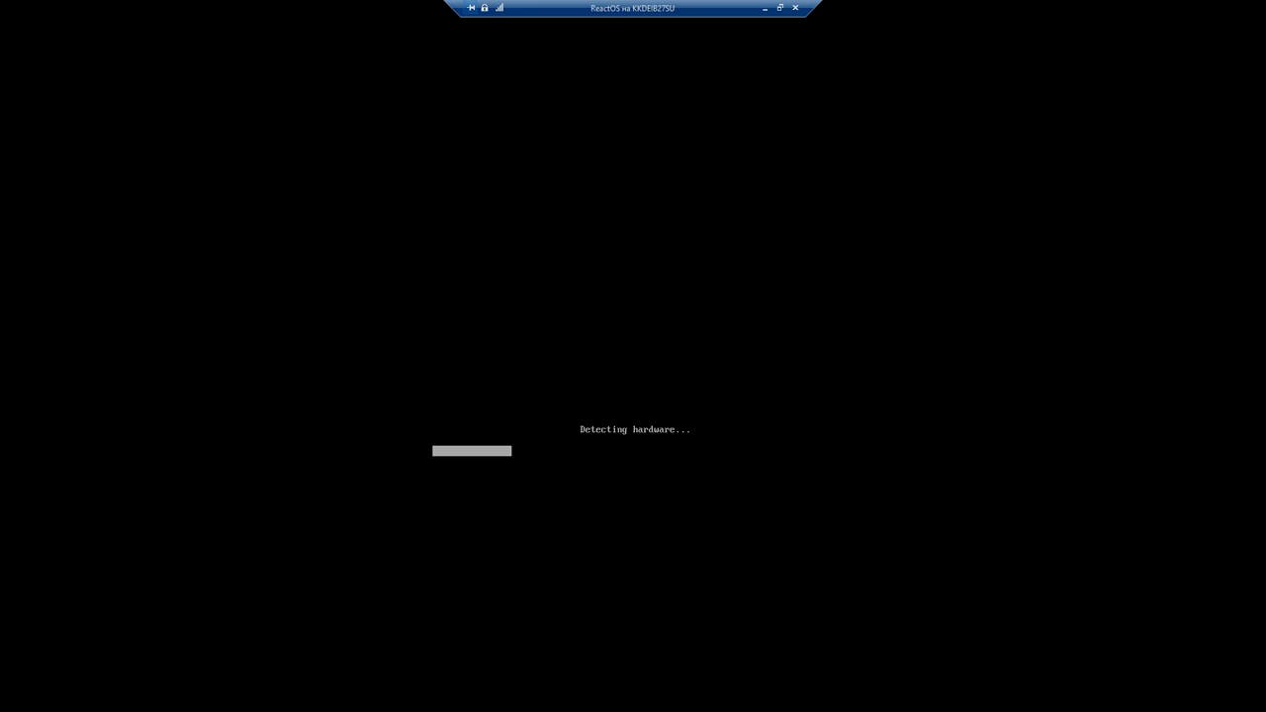